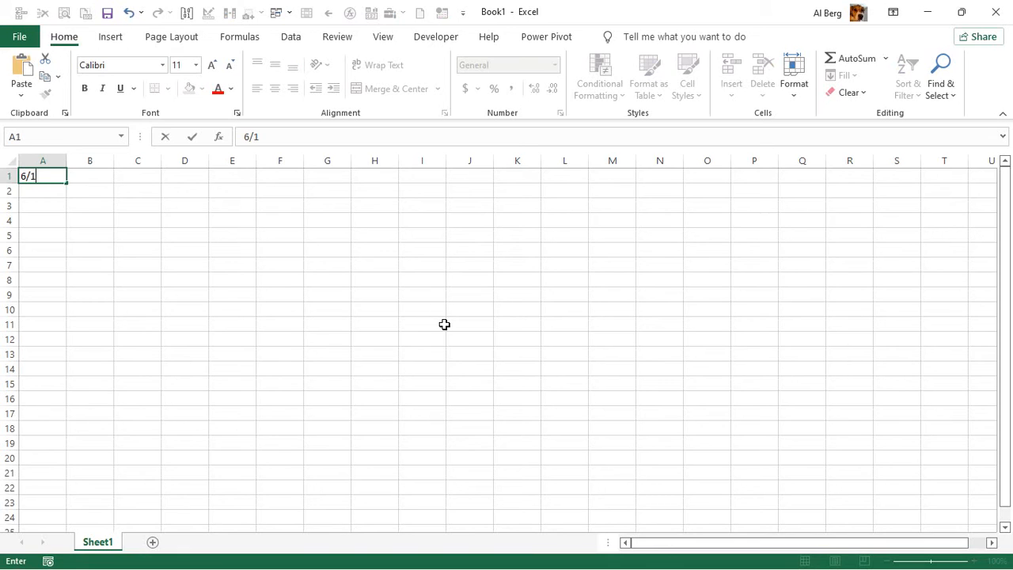
Step: Enter 6/1 in cell A1 and check the full date stored in it
key(Return)
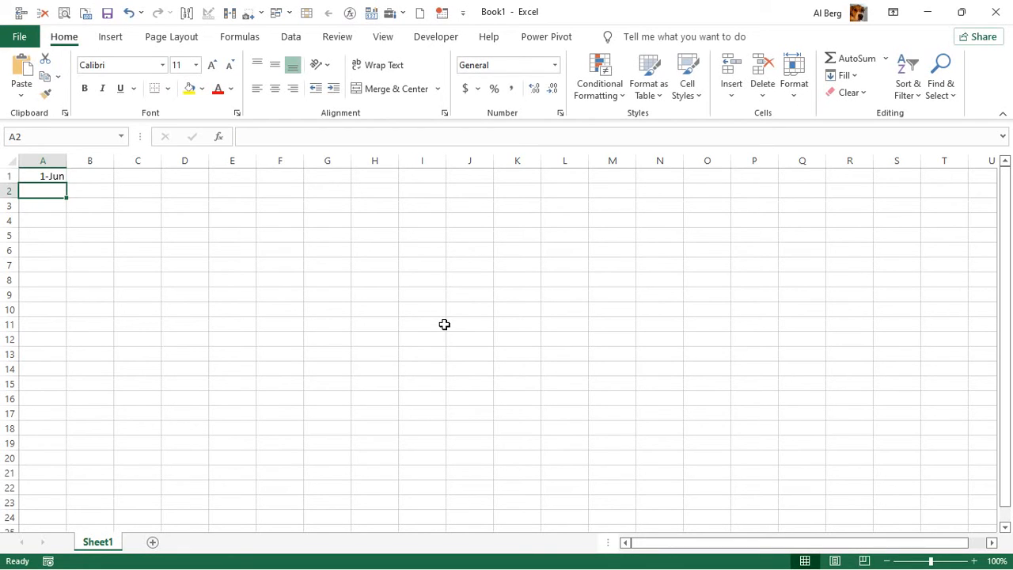
key(Up)
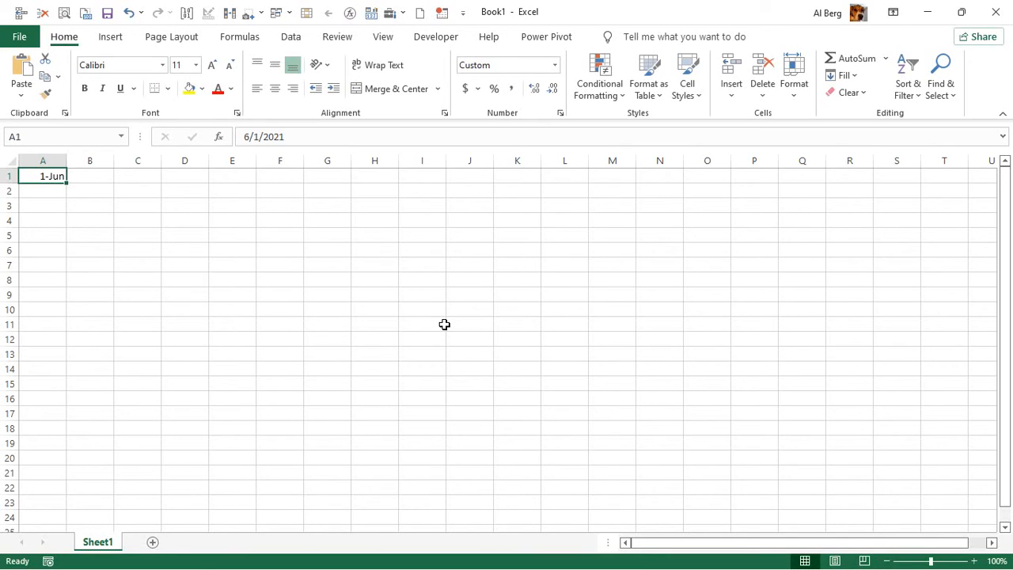
key(Down)
key(Up)
Step: Enter the full date 6/1/2021 in cell A1
text(6/1)
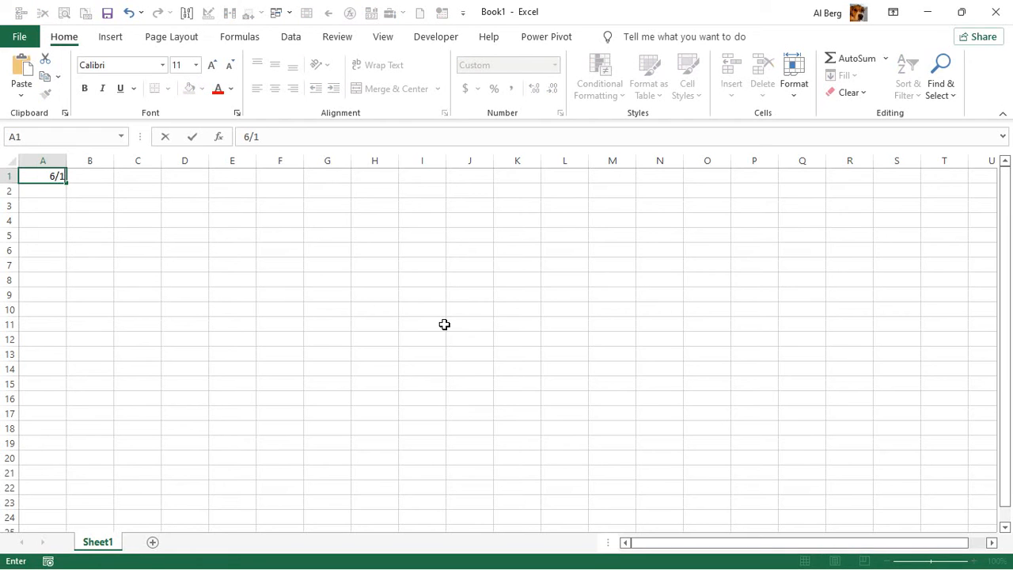
text(/200)
text(1)
key(Return)
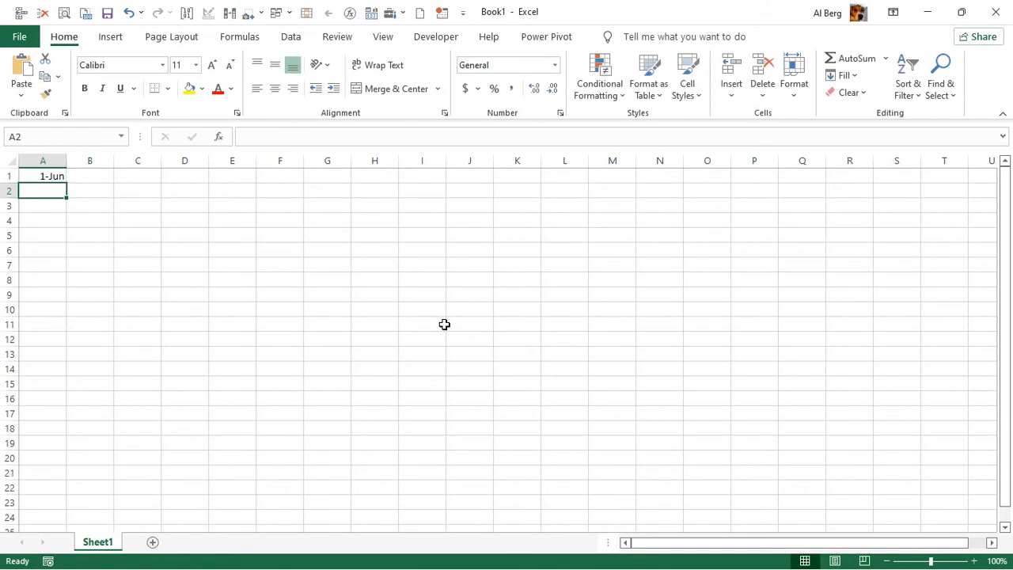
Step: Apply the Short Date number format to cell A1
click(52, 179)
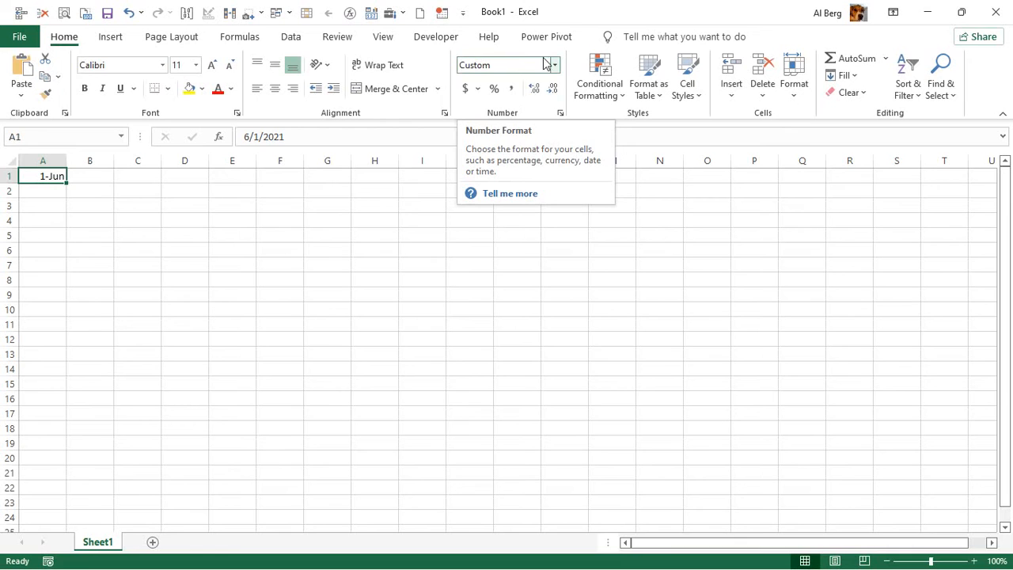
click(554, 69)
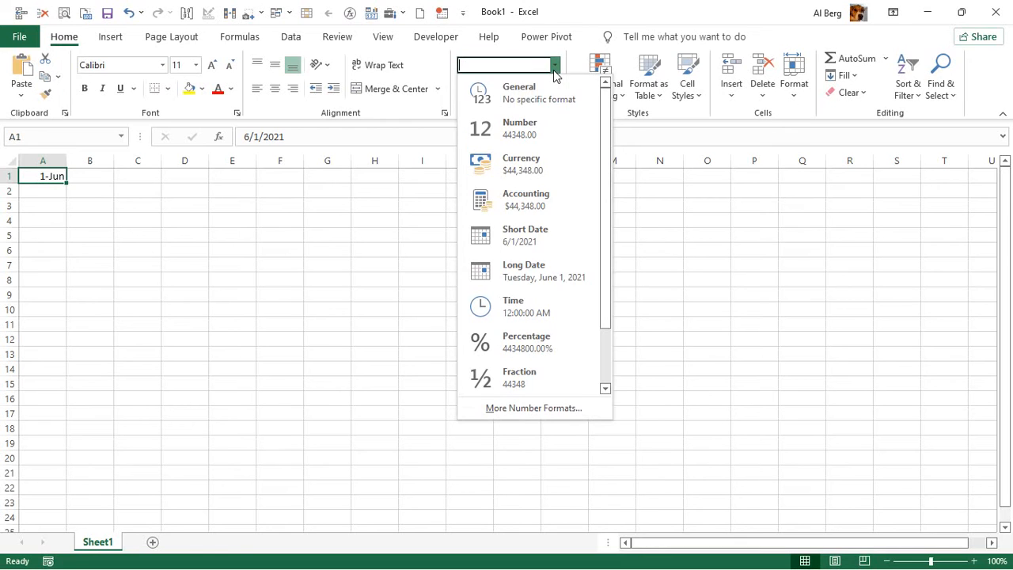
click(516, 234)
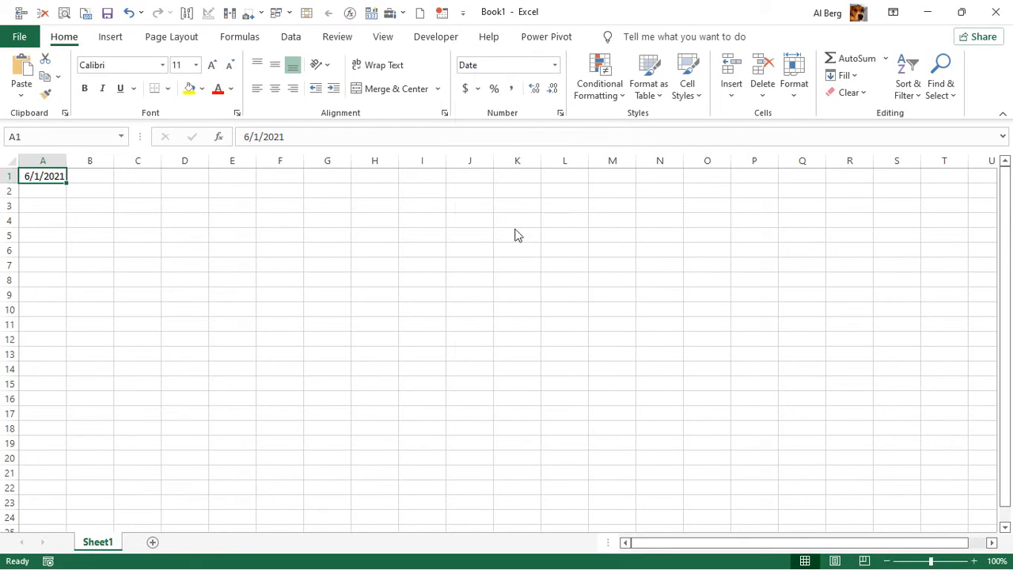
Step: Enter 1/15 in cell A2 below the first date
click(39, 195)
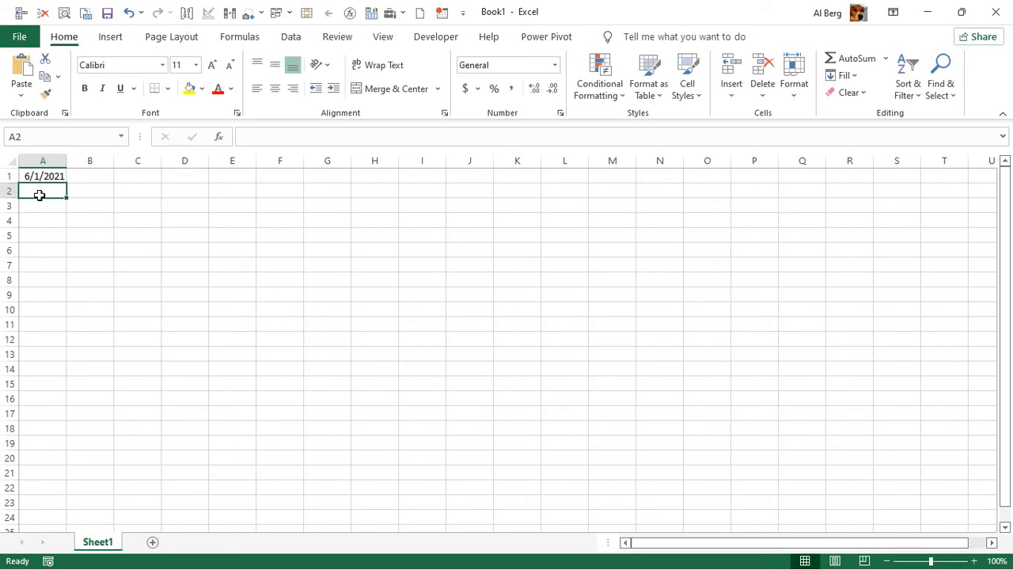
text(1/15)
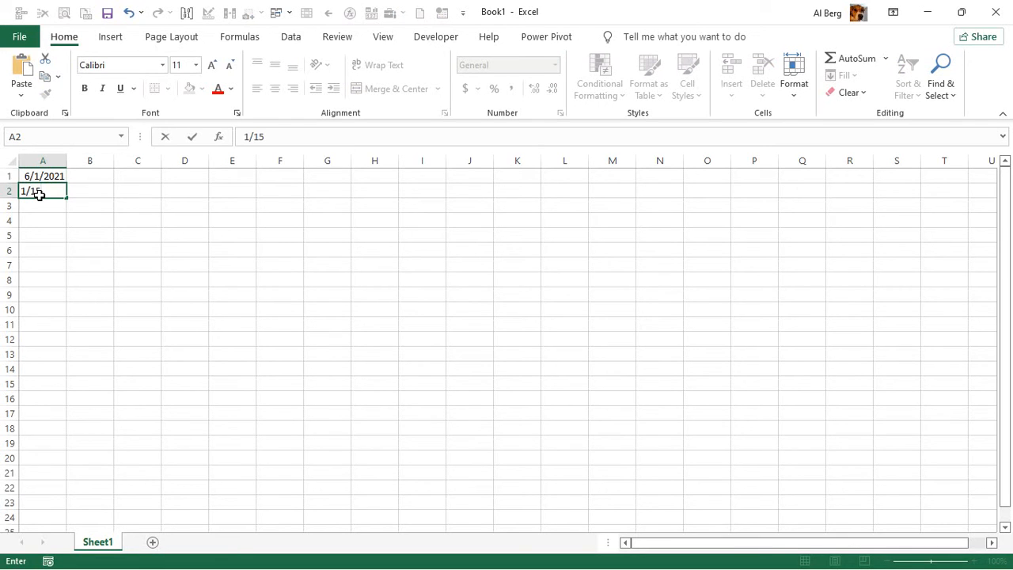
key(Return)
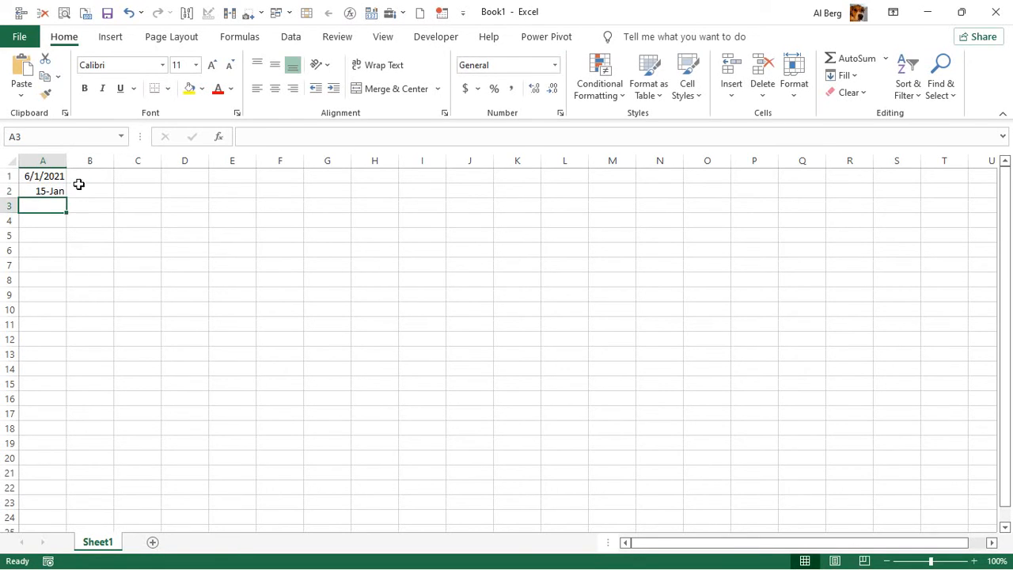
Step: Format the whole of column A with the Short Date number format
click(44, 161)
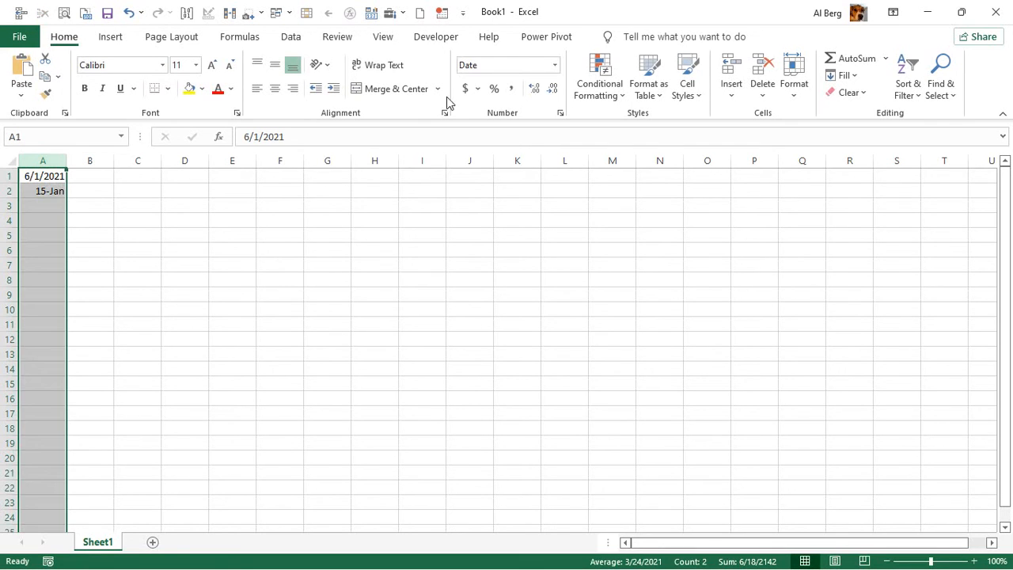
click(555, 67)
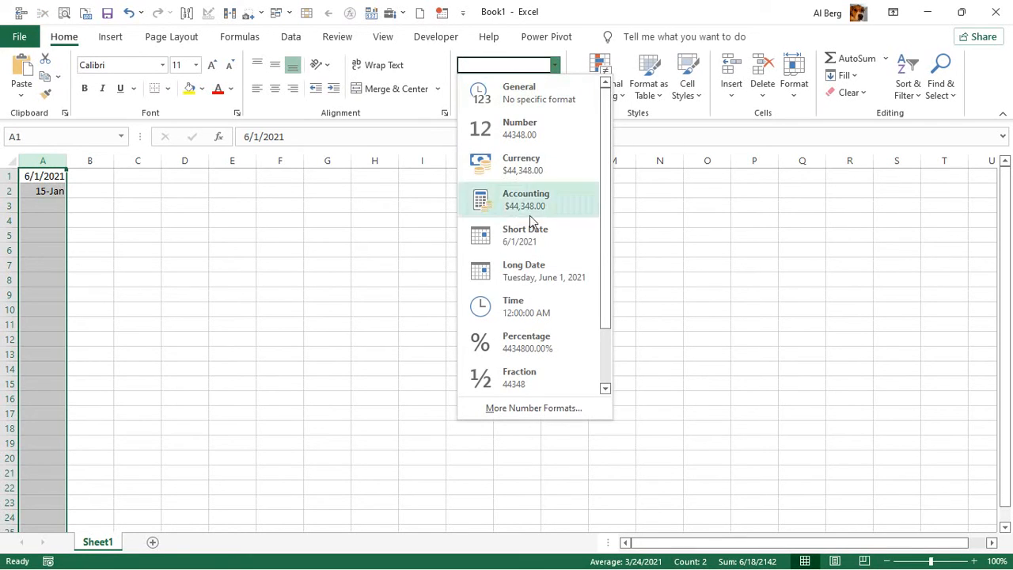
click(538, 237)
Step: Change the year of the date in cell A2 to make it 1/15/2022
click(47, 192)
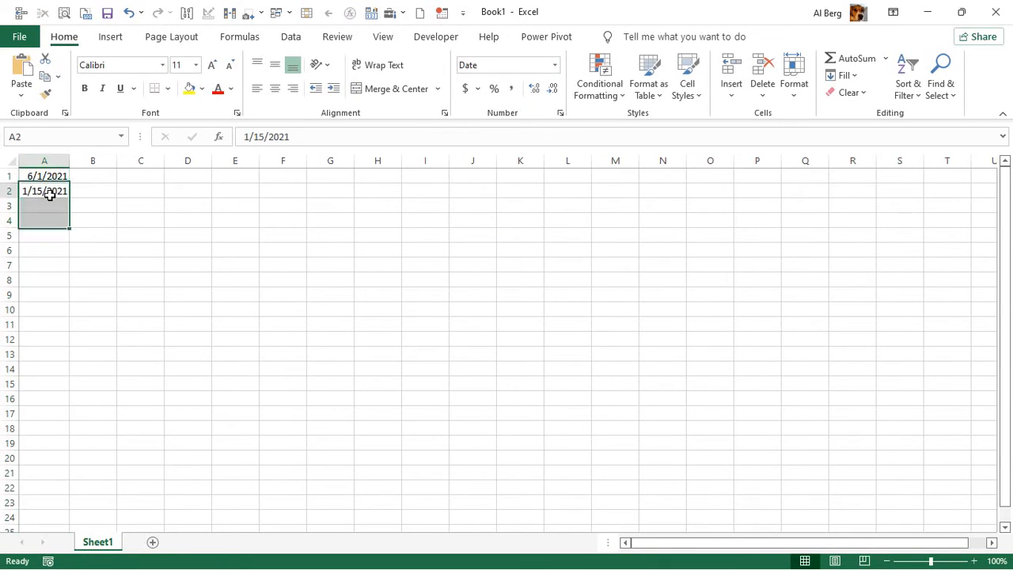
click(293, 142)
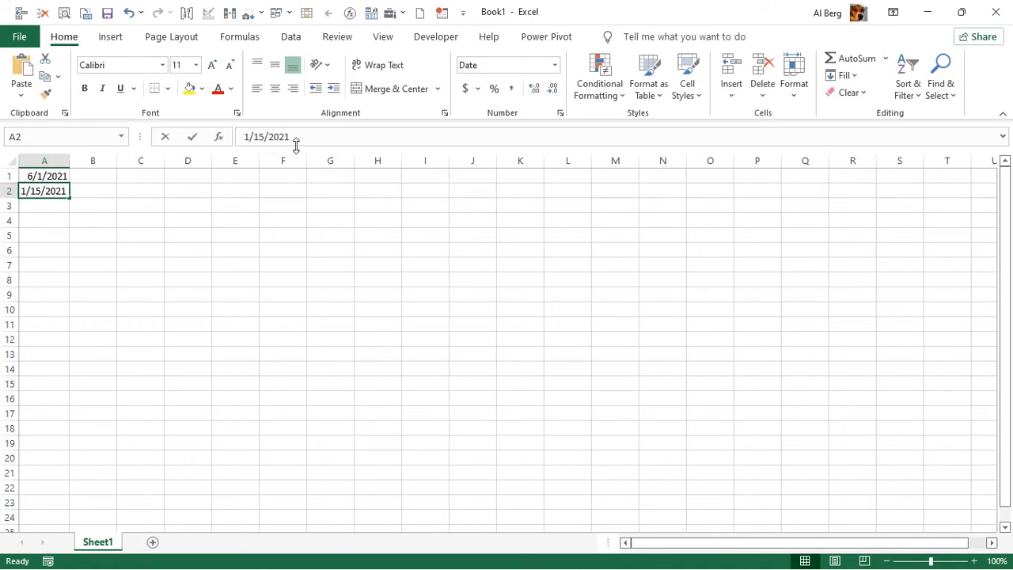
key(BackSpace)
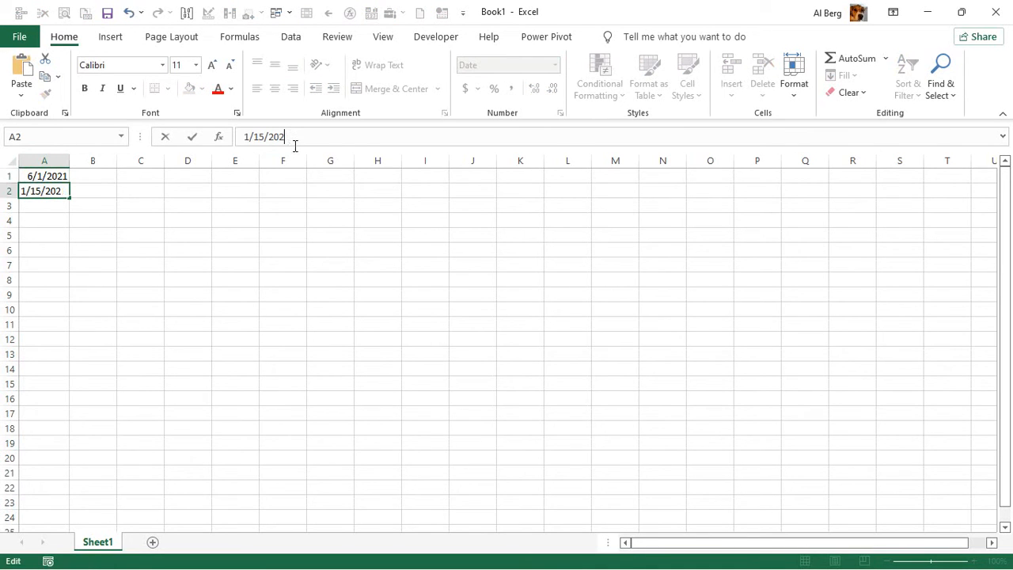
text(2)
key(Return)
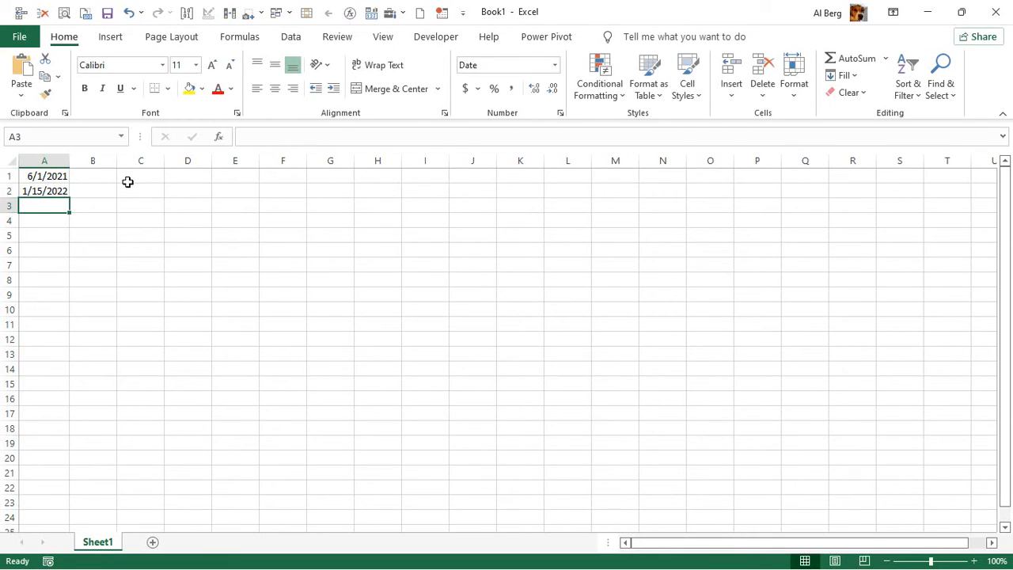
Step: Switch cell A2's number format to General, back to Short Date, and to General again to compare the date with its serial number
click(29, 192)
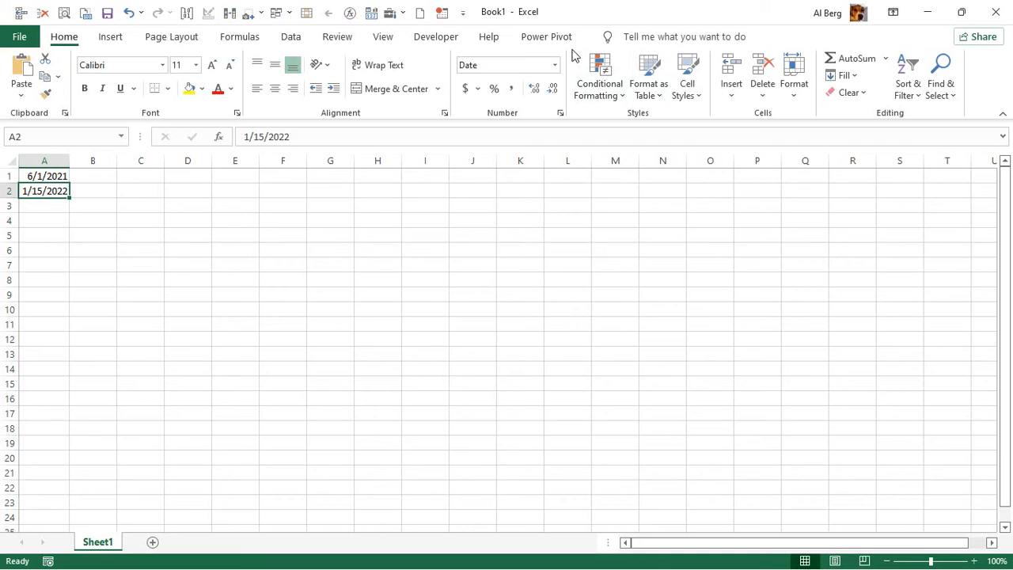
click(555, 66)
click(534, 95)
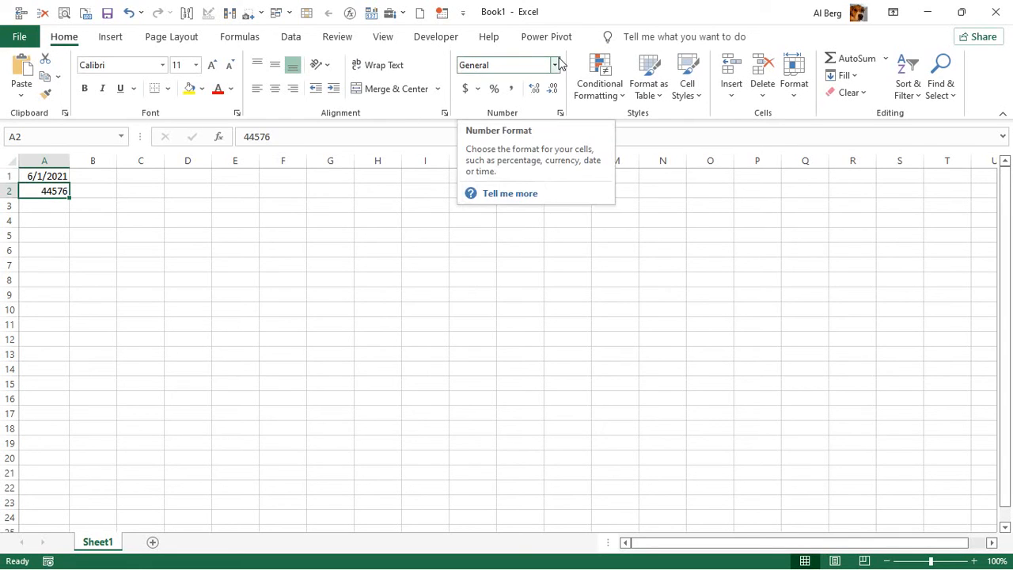
click(556, 65)
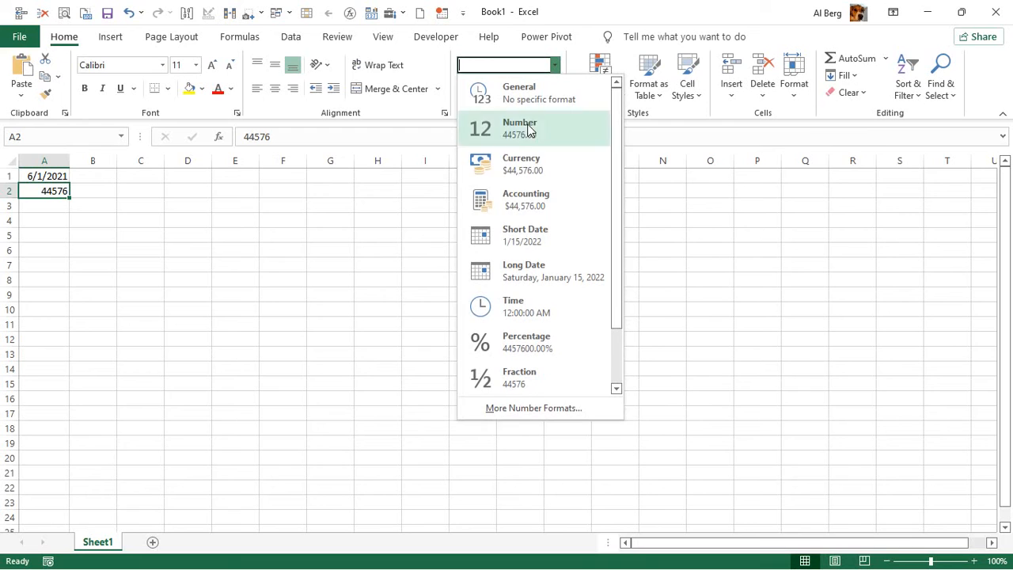
click(518, 235)
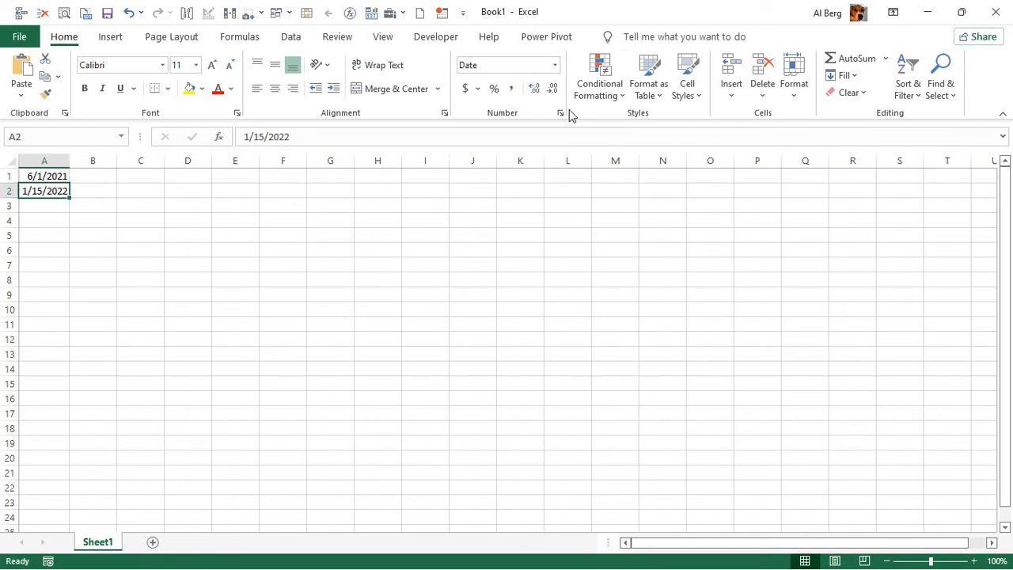
click(554, 65)
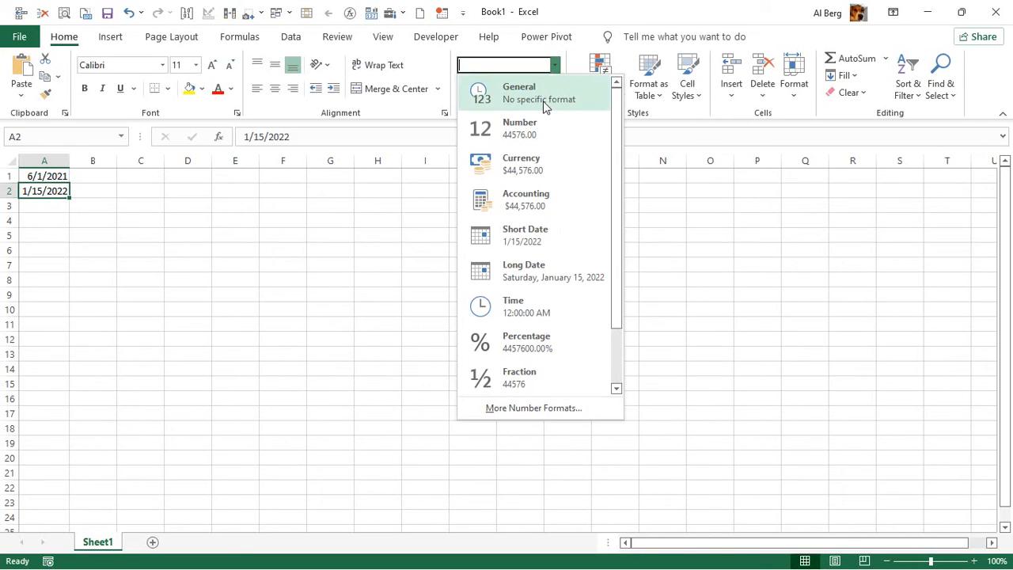
click(544, 105)
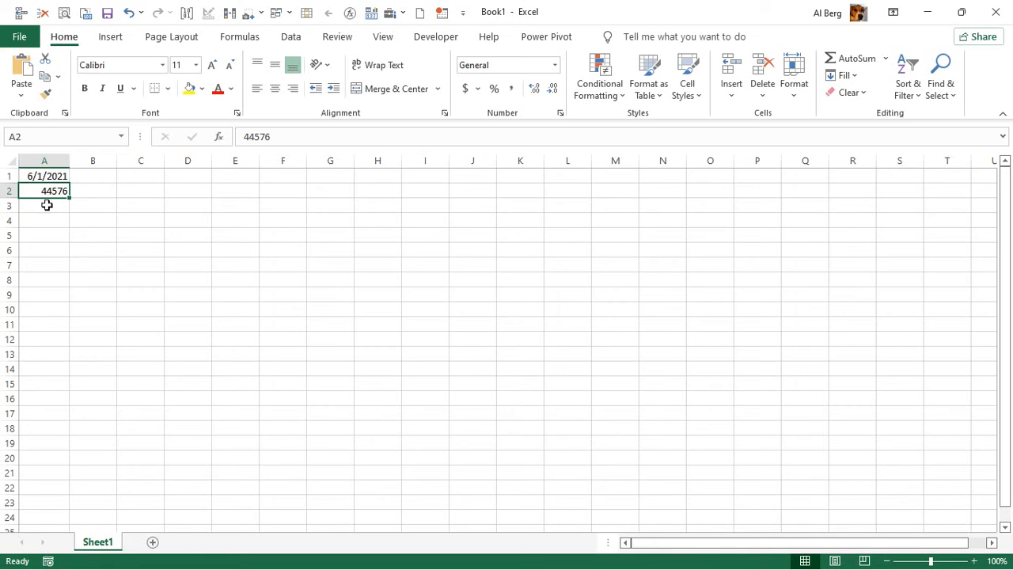
Step: Enter the formula =A2+1 in cell A3 to calculate the following day
click(43, 204)
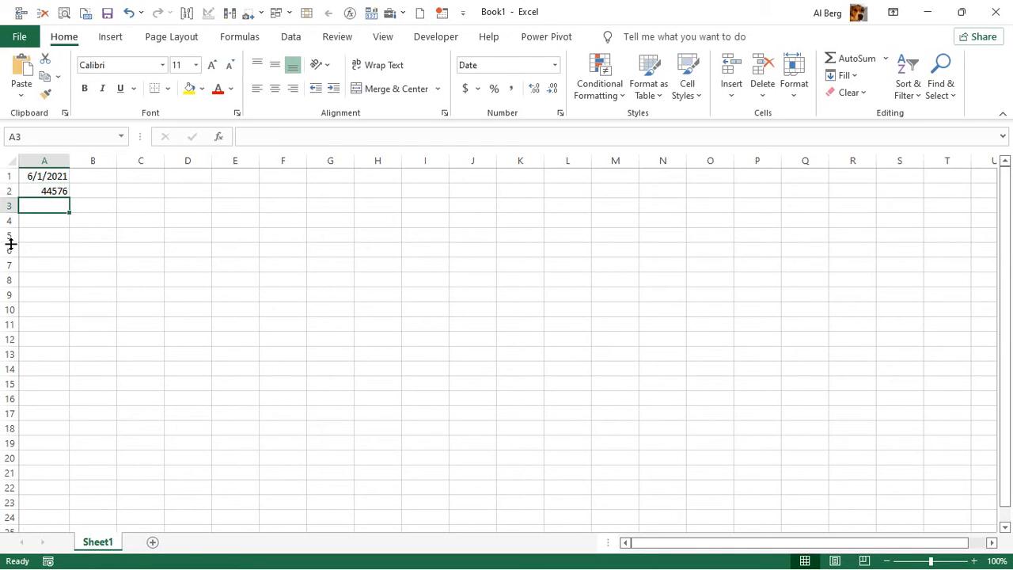
text(=)
key(Up)
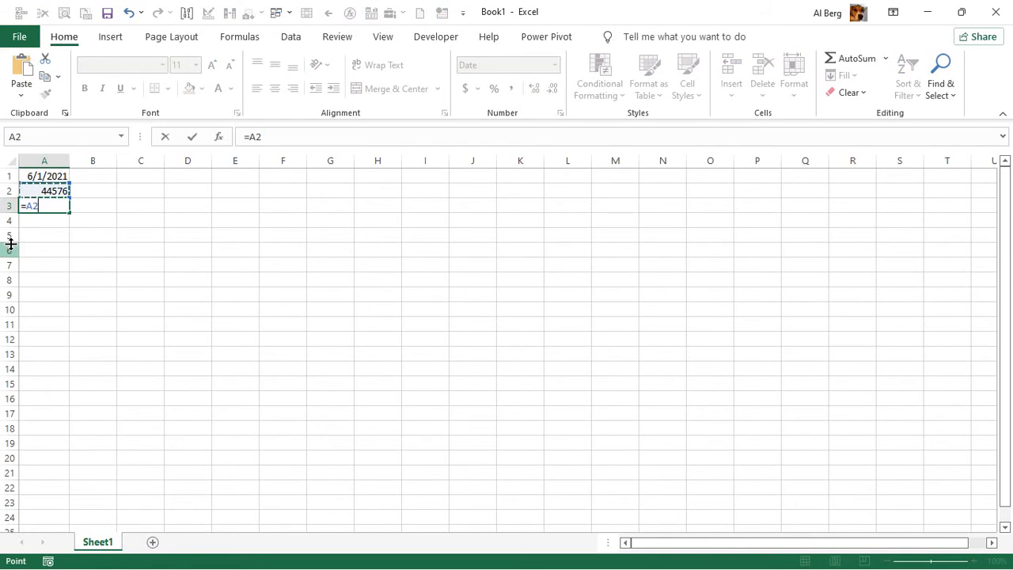
text(+1)
key(Return)
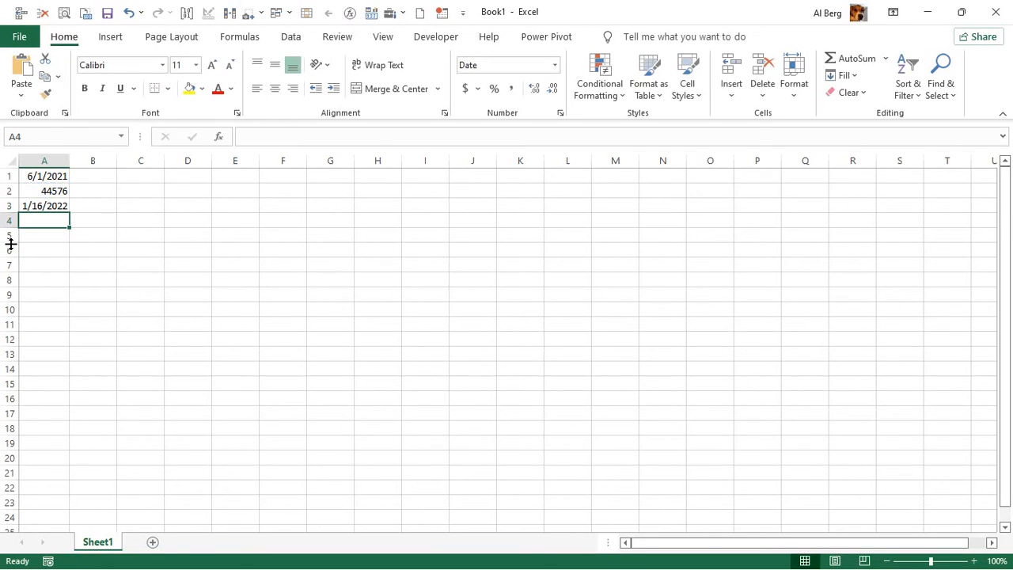
Step: Format cell A2 as Short Date and review the formula in cell A3
click(53, 192)
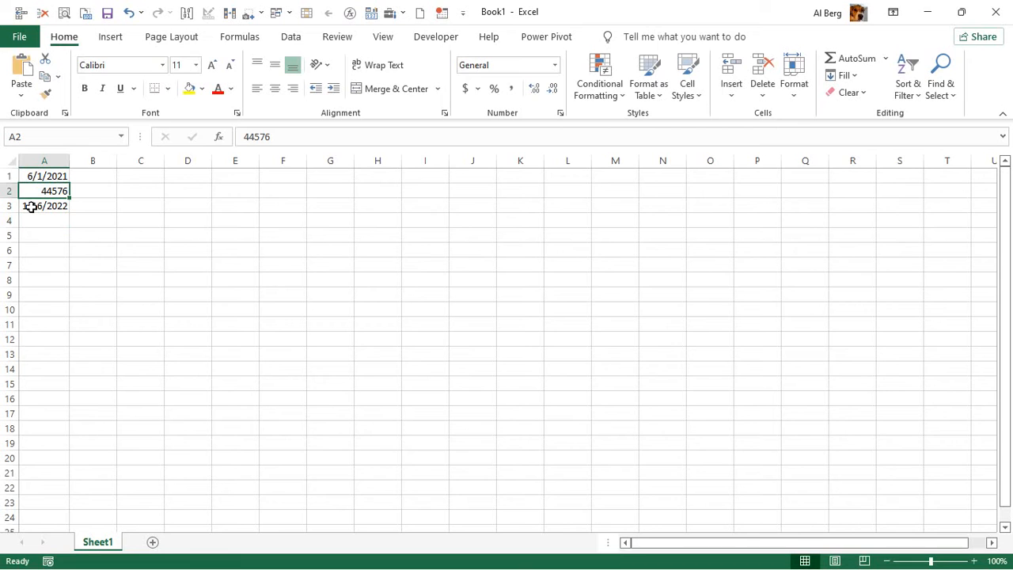
click(554, 65)
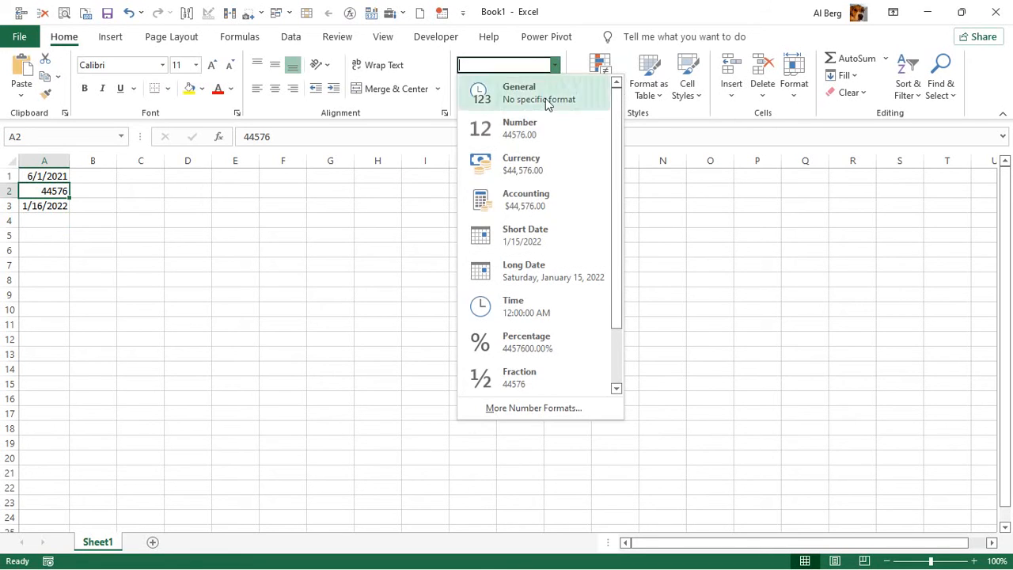
click(519, 237)
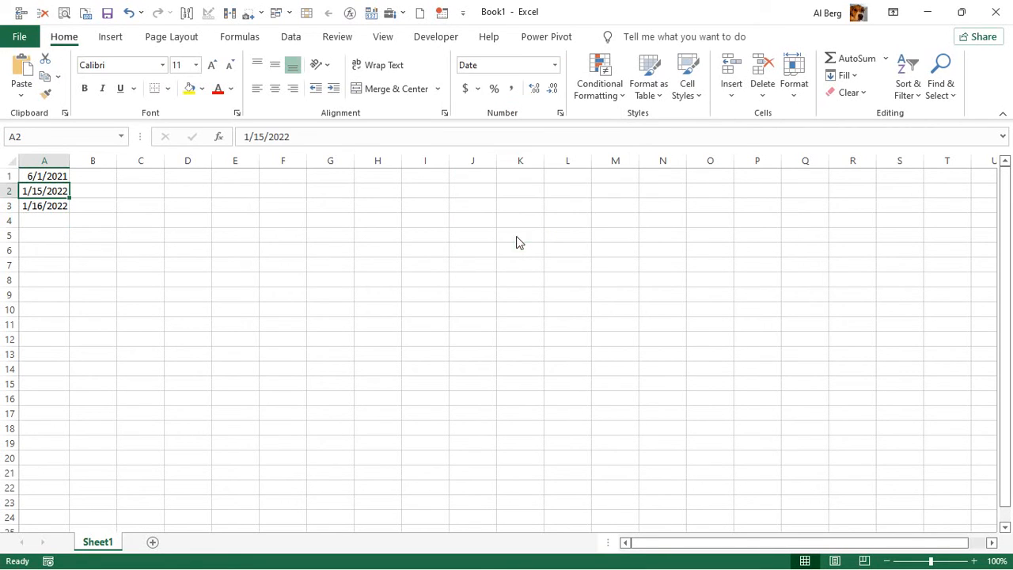
click(27, 205)
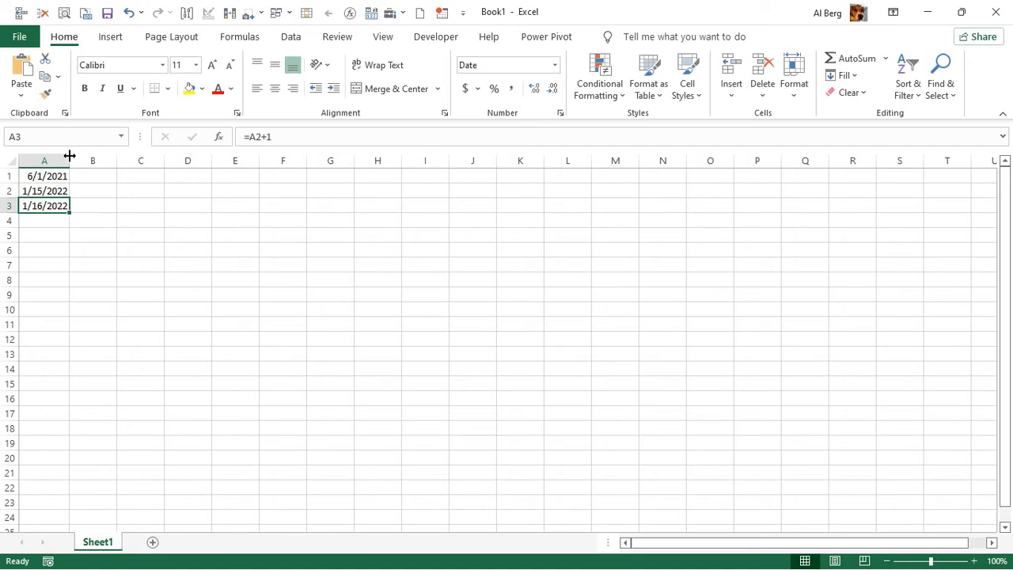
Step: Enter the formula =NOW() in cell A4 to return the current date and time
click(52, 220)
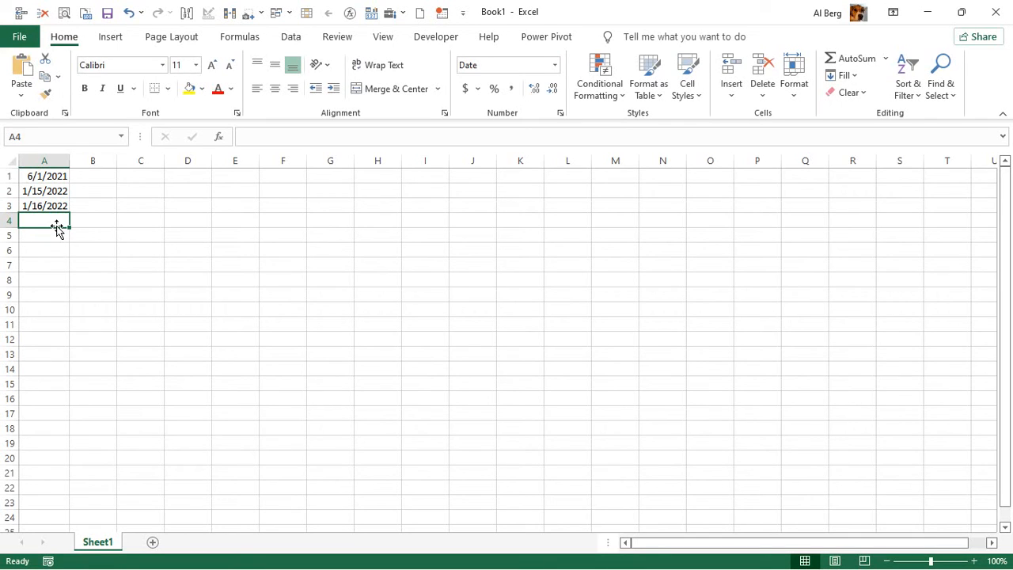
text(=)
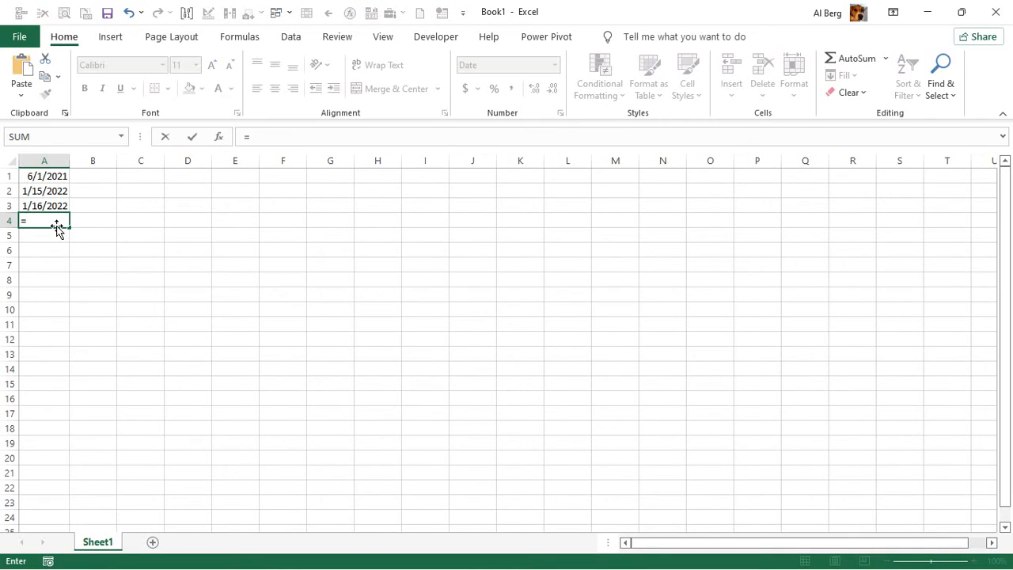
text(now)
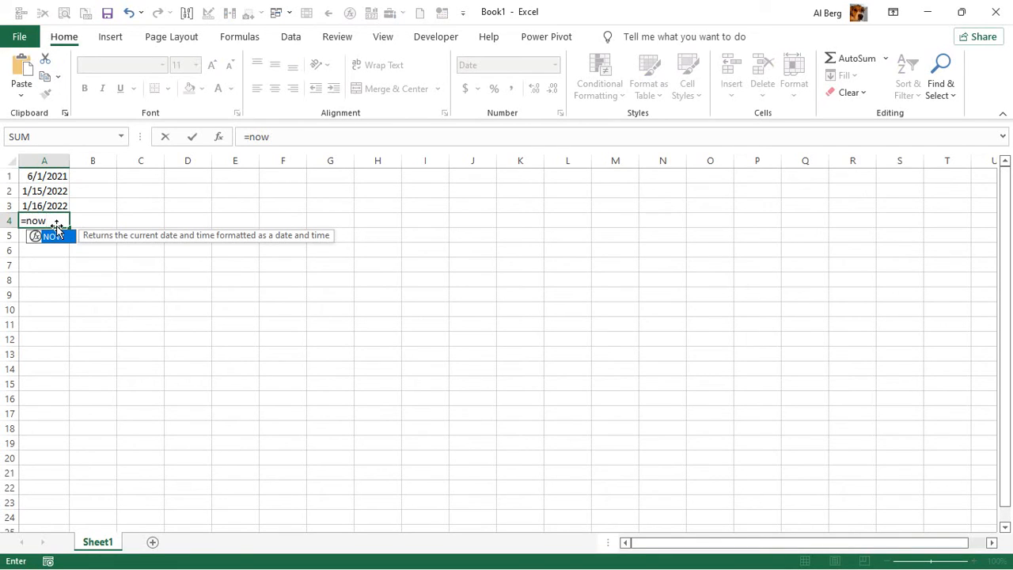
text(())
key(Return)
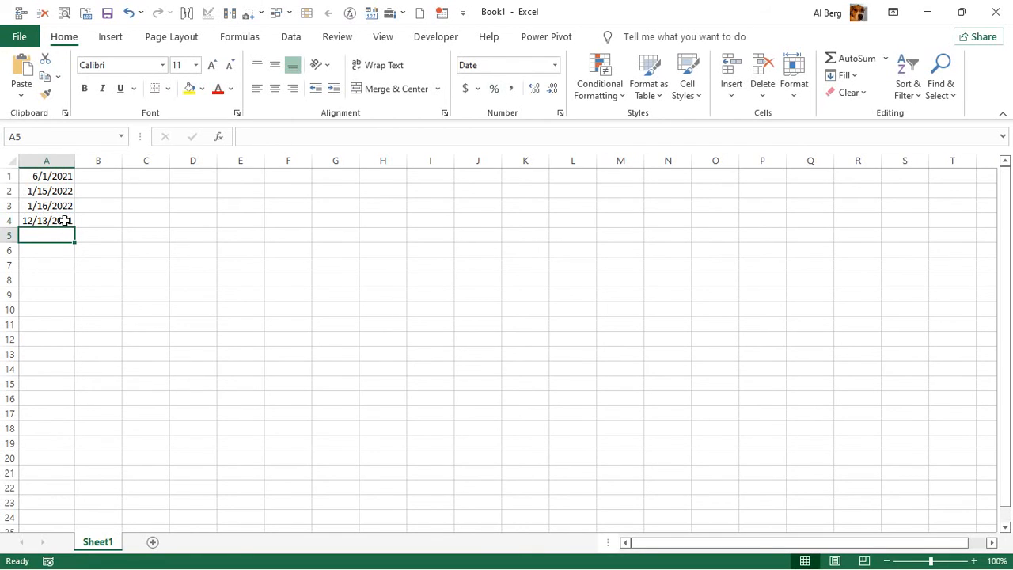
Step: Format cell A4 as General to show the serial number behind the NOW result
click(557, 68)
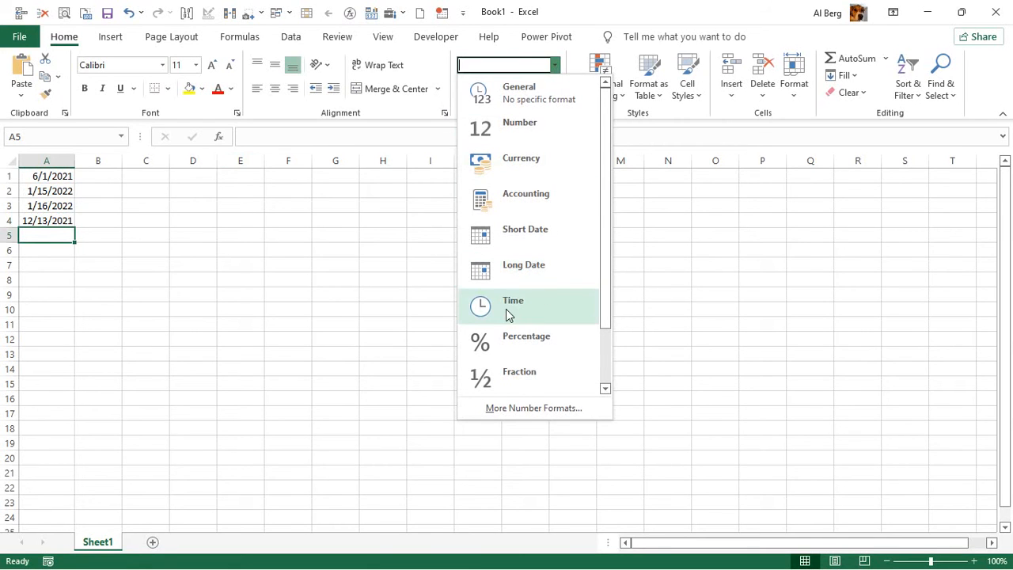
click(71, 223)
click(64, 220)
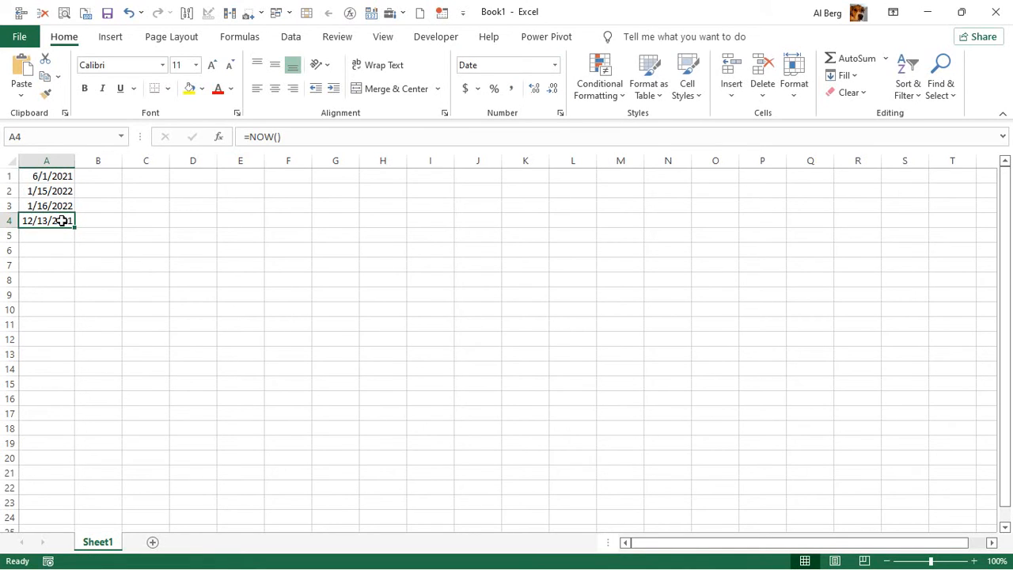
click(555, 70)
click(538, 94)
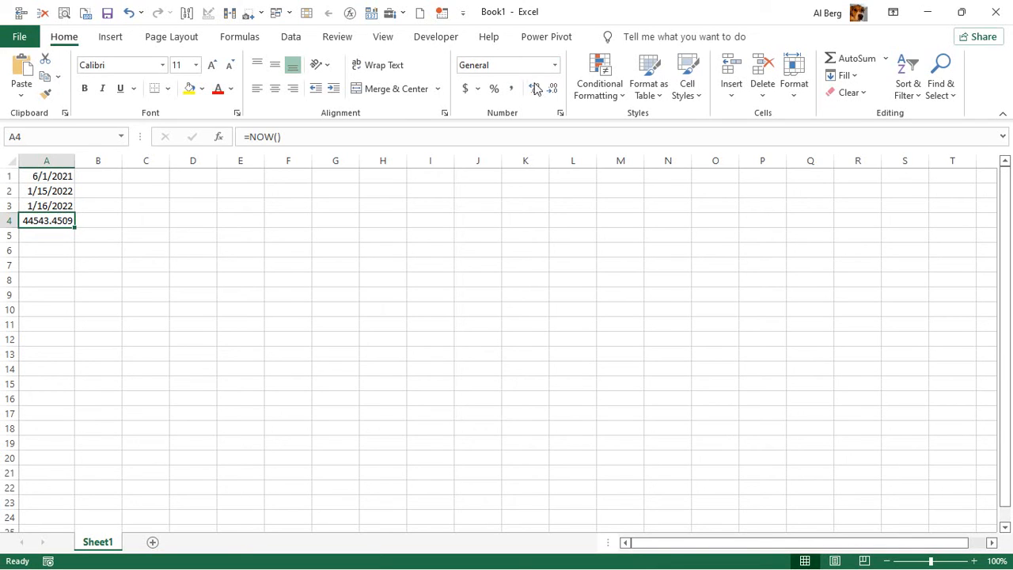
Step: Format cell A4 as Time, refining it to the combined date and time type 3/14/12 1:30 PM
click(554, 65)
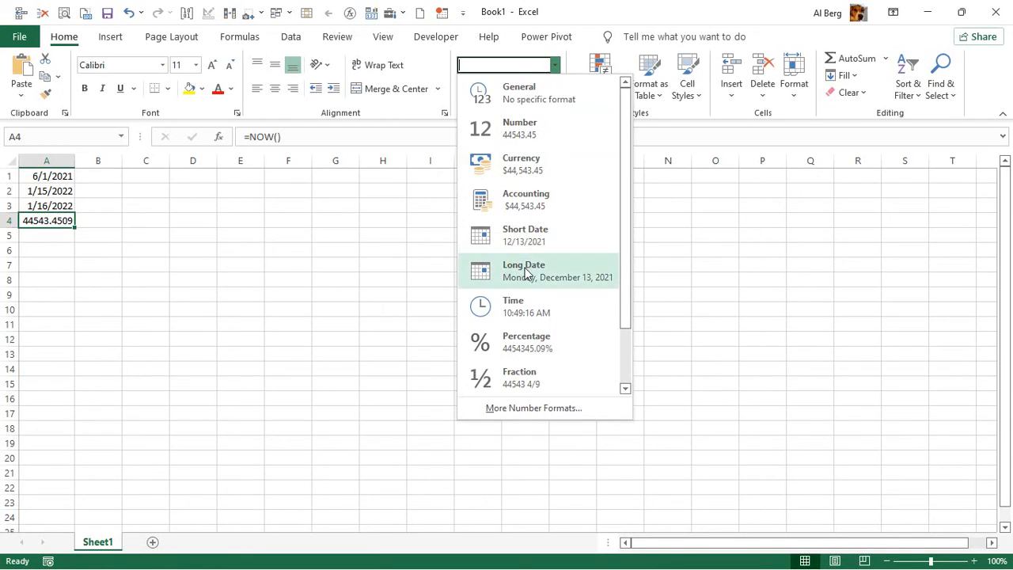
click(530, 312)
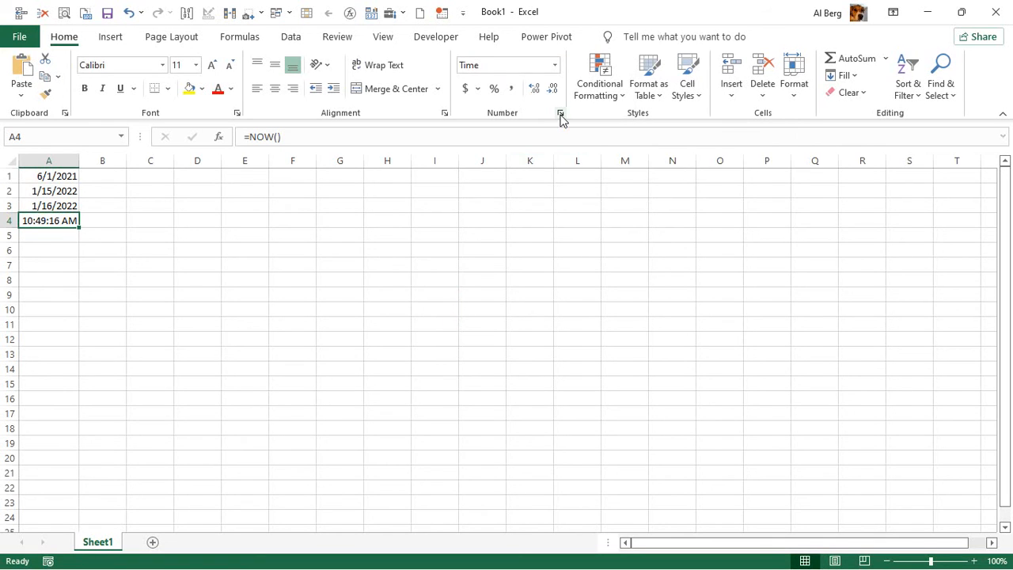
click(560, 114)
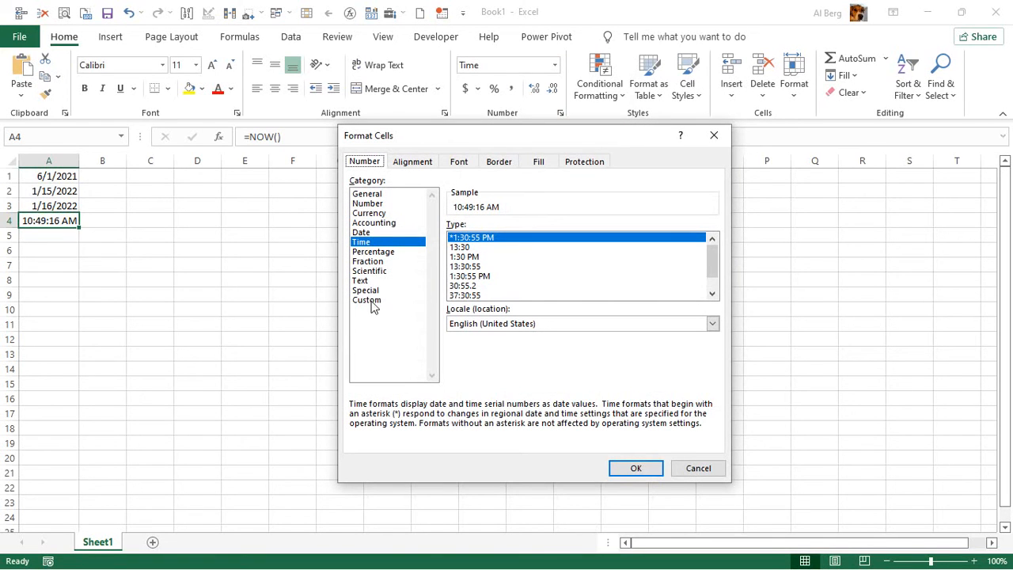
click(711, 293)
click(712, 293)
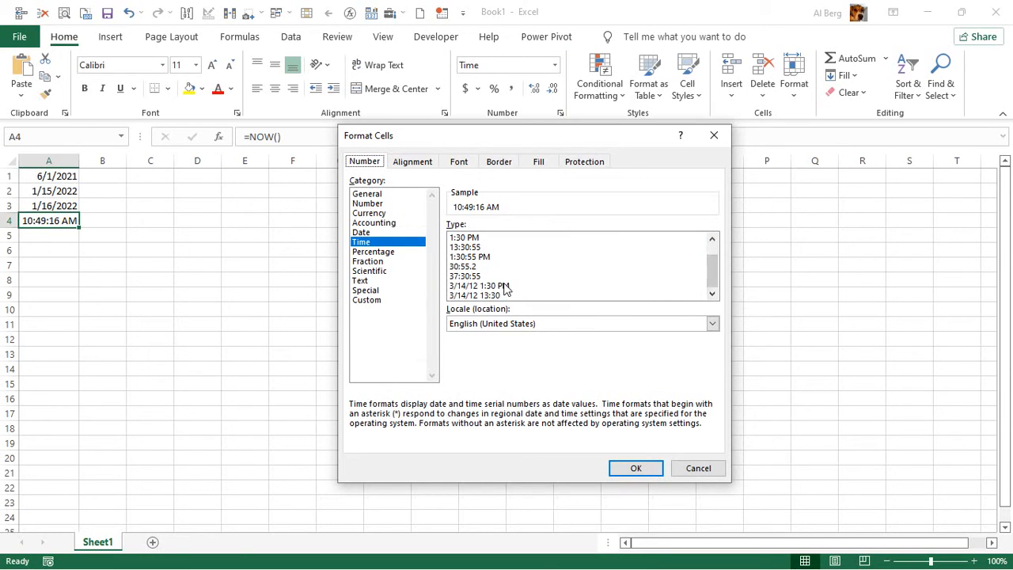
click(527, 285)
click(637, 468)
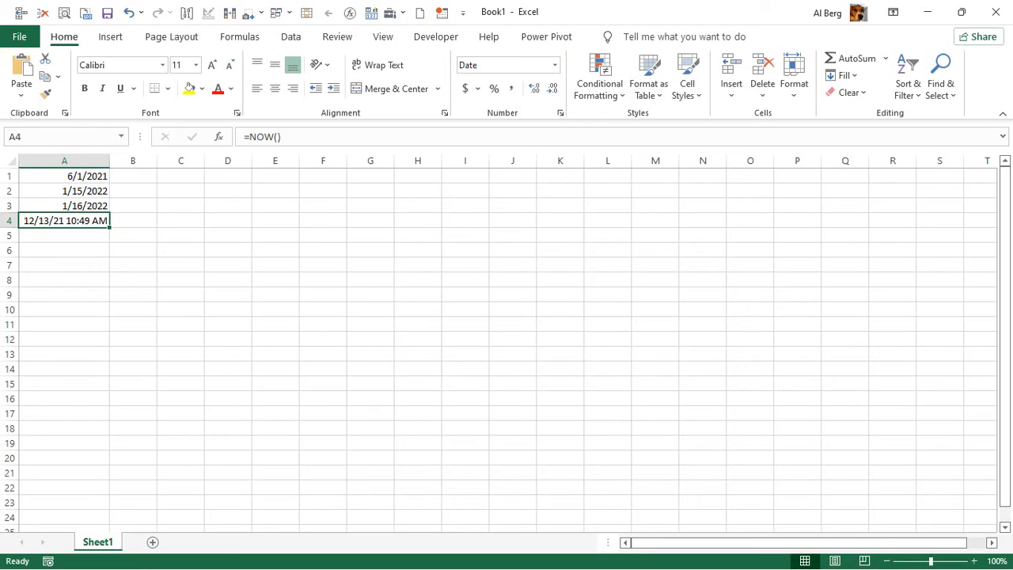
Step: Enter the date 1/21/2022 in cell A5
click(50, 236)
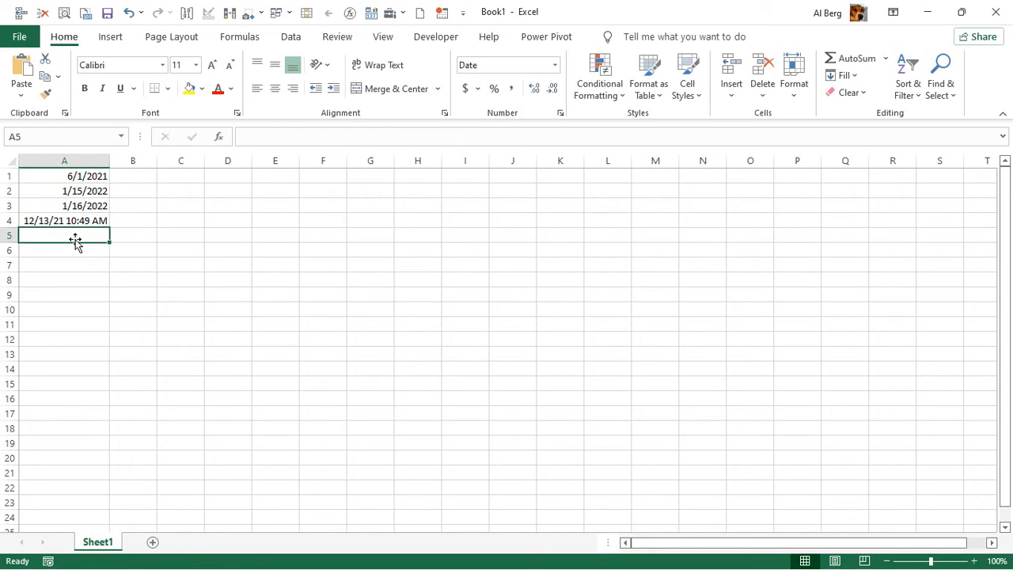
key(Right)
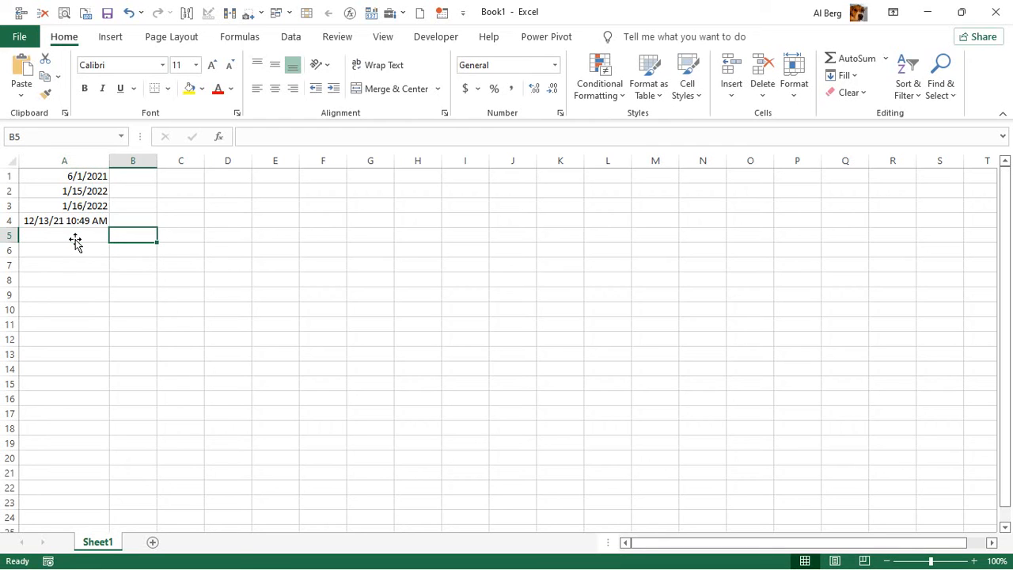
key(F2)
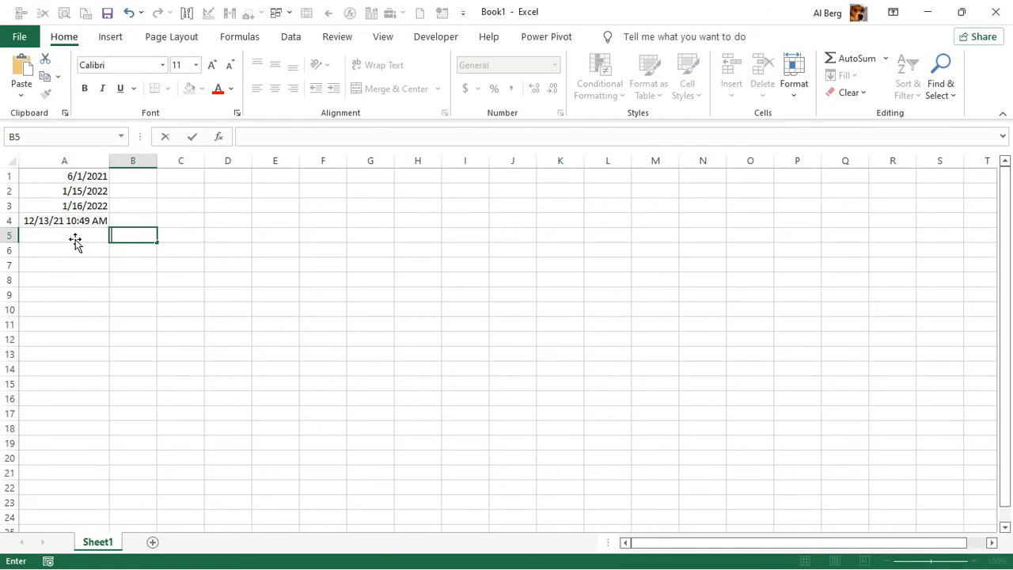
key(Left)
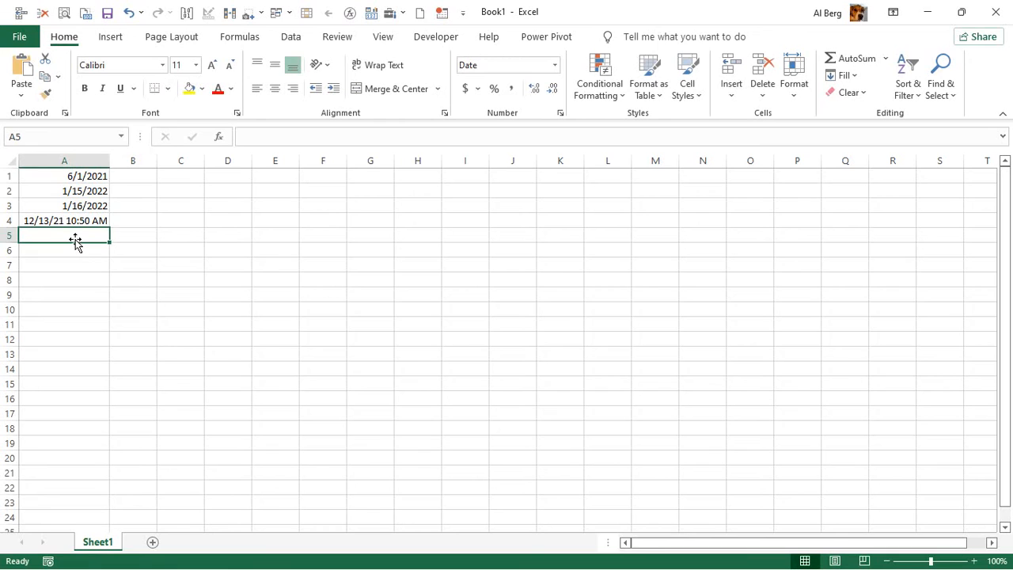
text(1/1)
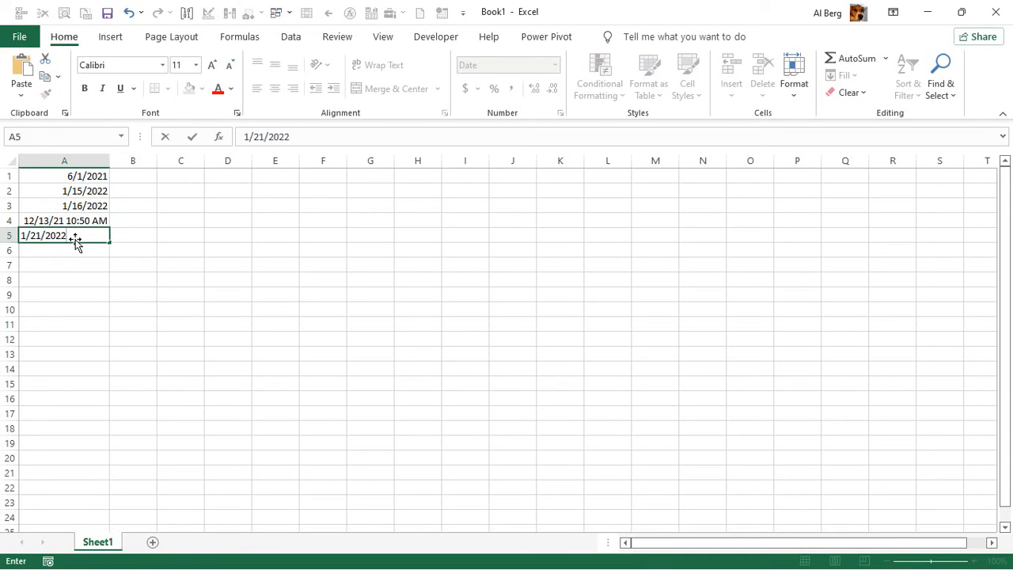
key(Return)
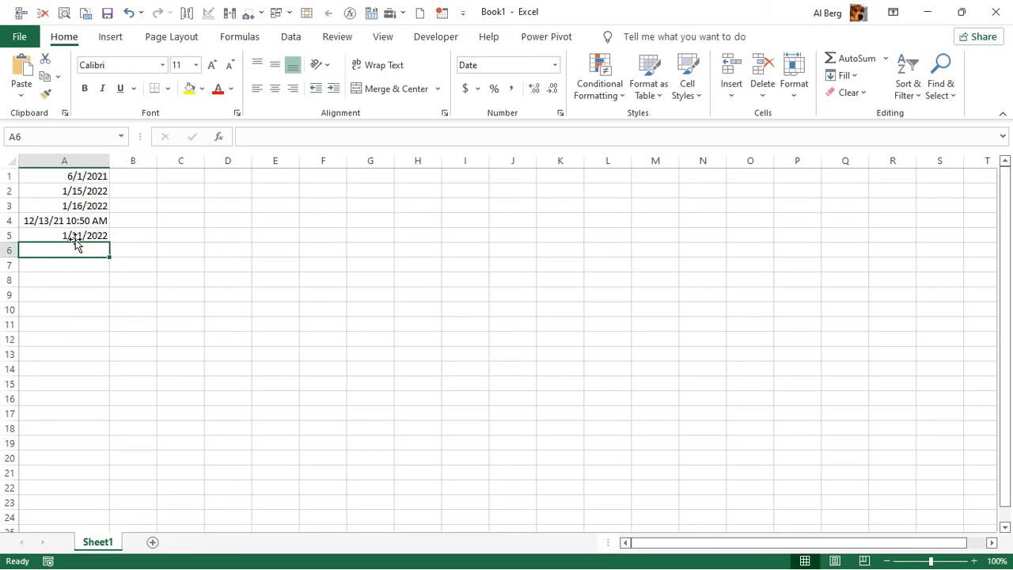
Step: Enter the formula =A5-A4 in cell A6 to calculate the days between the two dates
text(=)
click(75, 240)
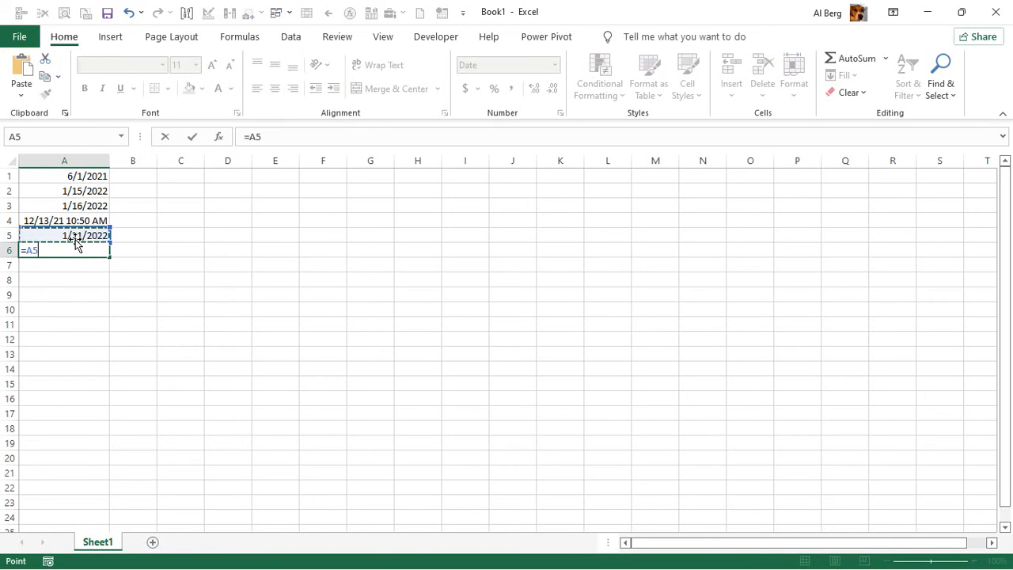
text(-)
key(Up)
key(Up)
key(Return)
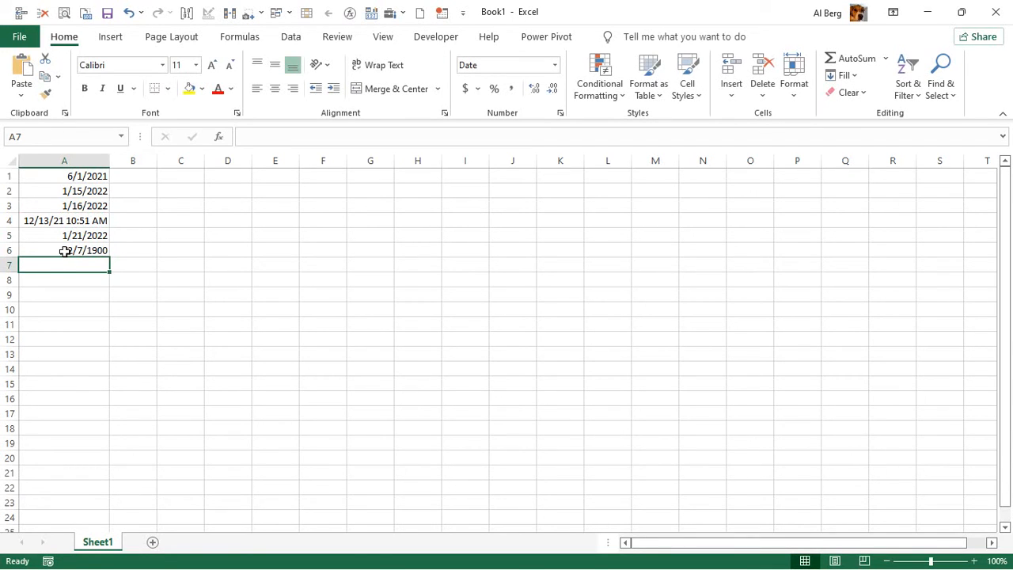
Step: Format the date difference in cell A6 as Number
click(65, 250)
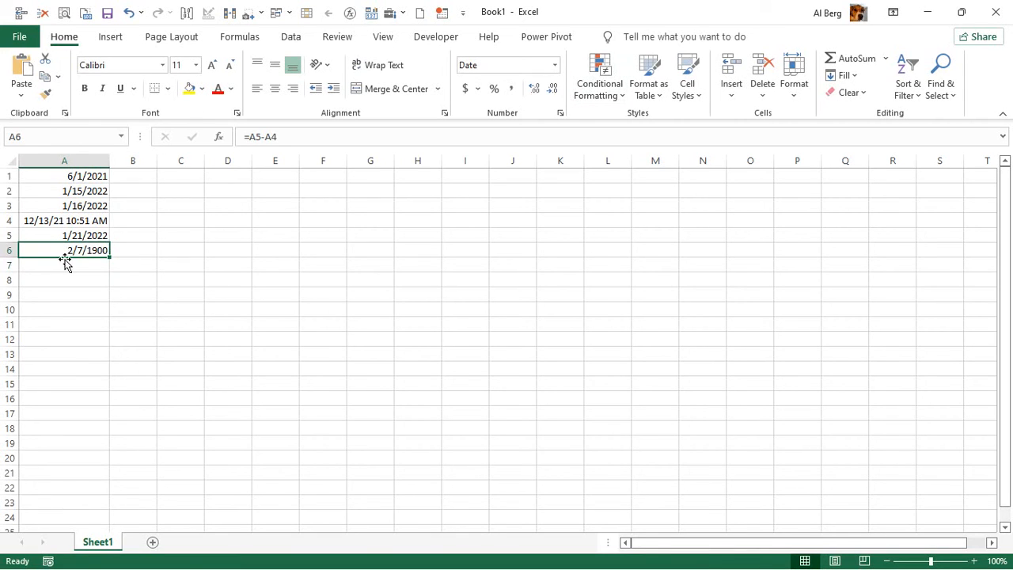
click(555, 65)
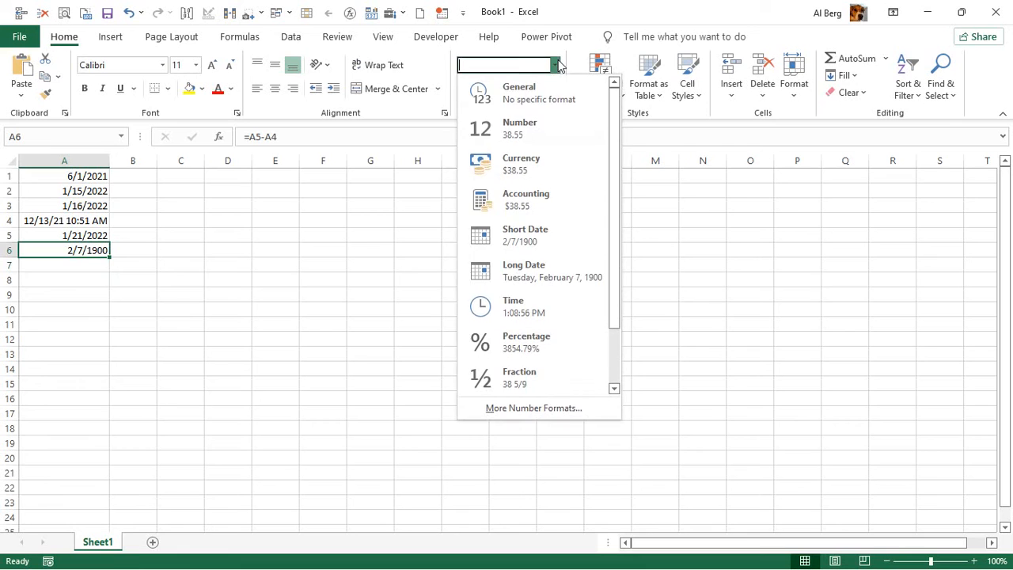
click(534, 129)
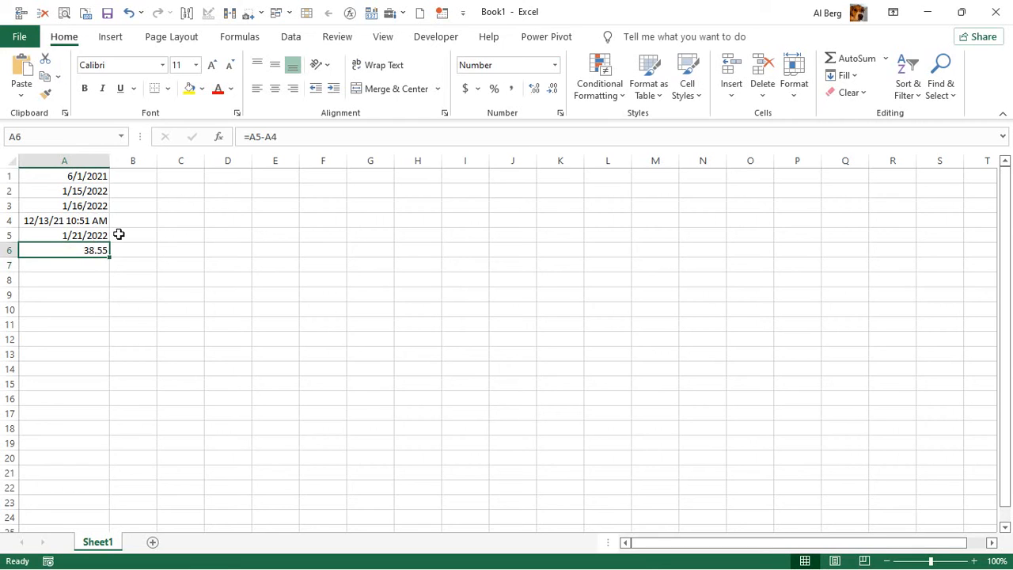
Step: Reverse the subtraction in cell A6 by changing its formula to =A4-A5
click(307, 137)
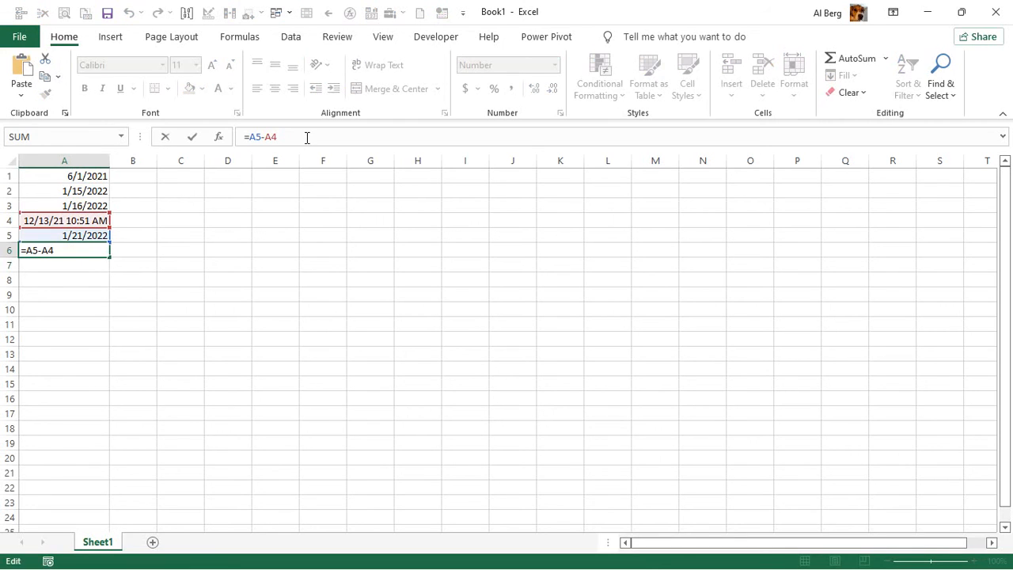
key(BackSpace)
key(BackSpace)
key(BackSpace)
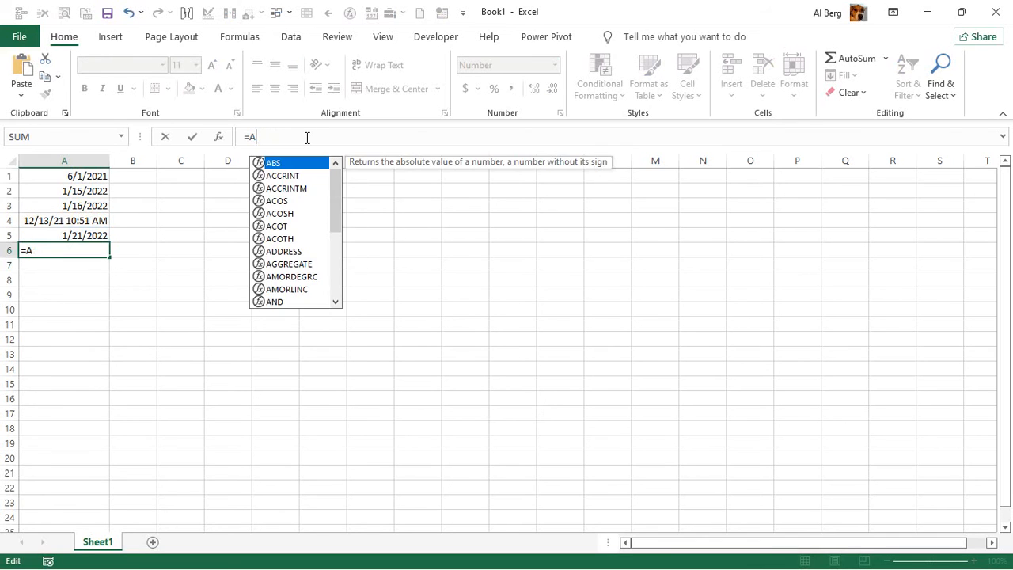
text(4-)
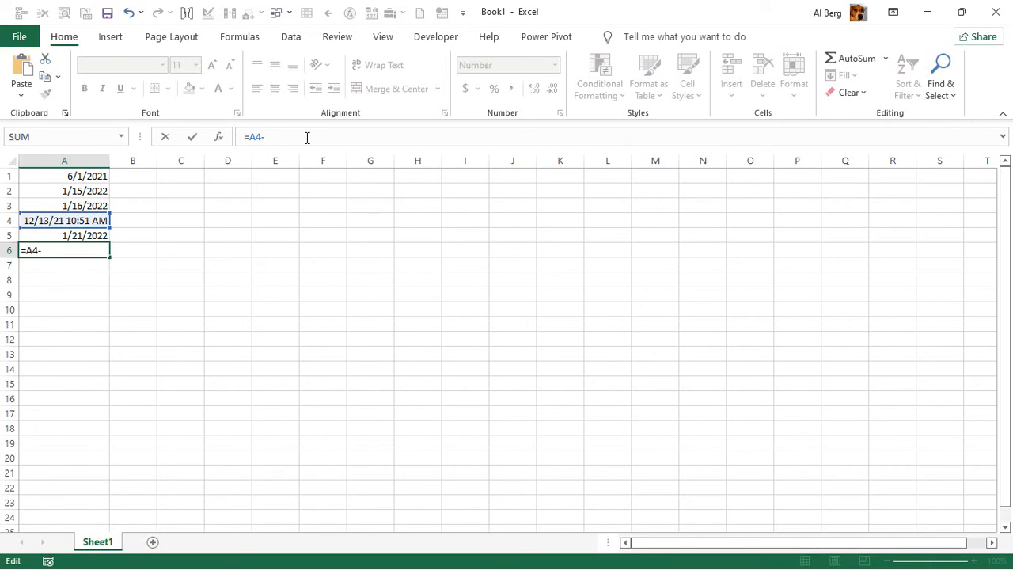
text(a5)
key(Return)
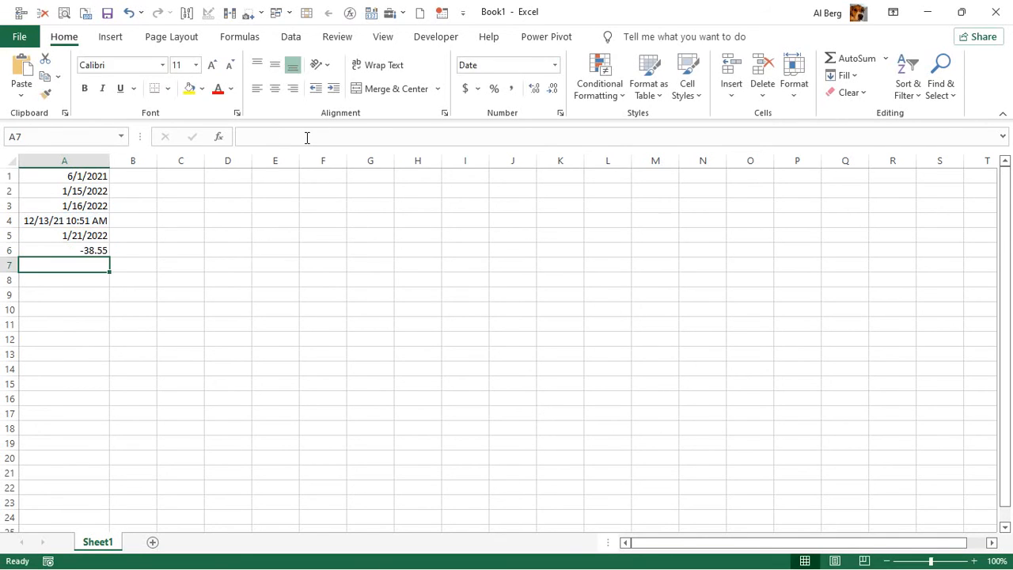
Step: Format the negative date difference in cell A6 as Short Date
click(92, 249)
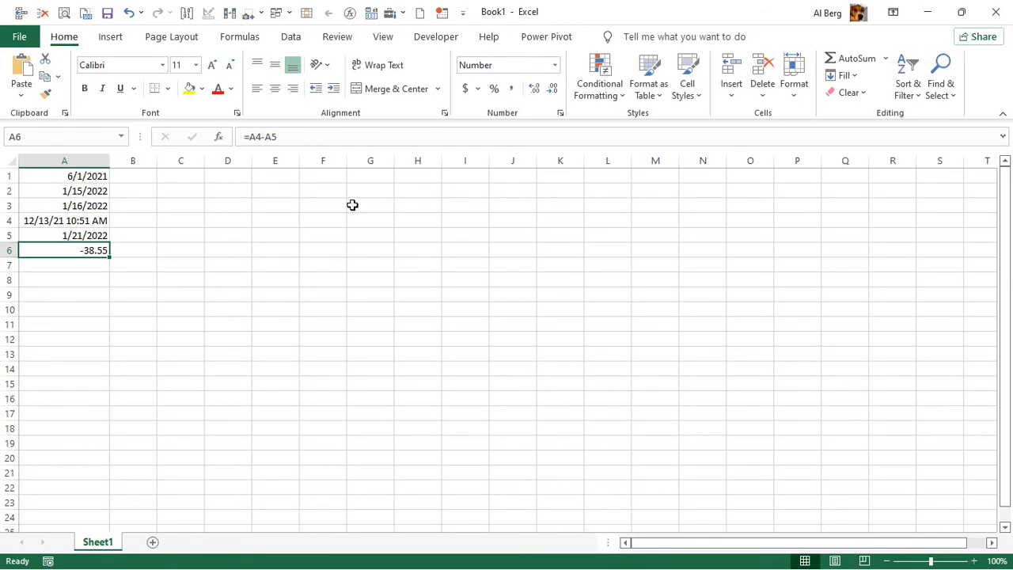
click(555, 65)
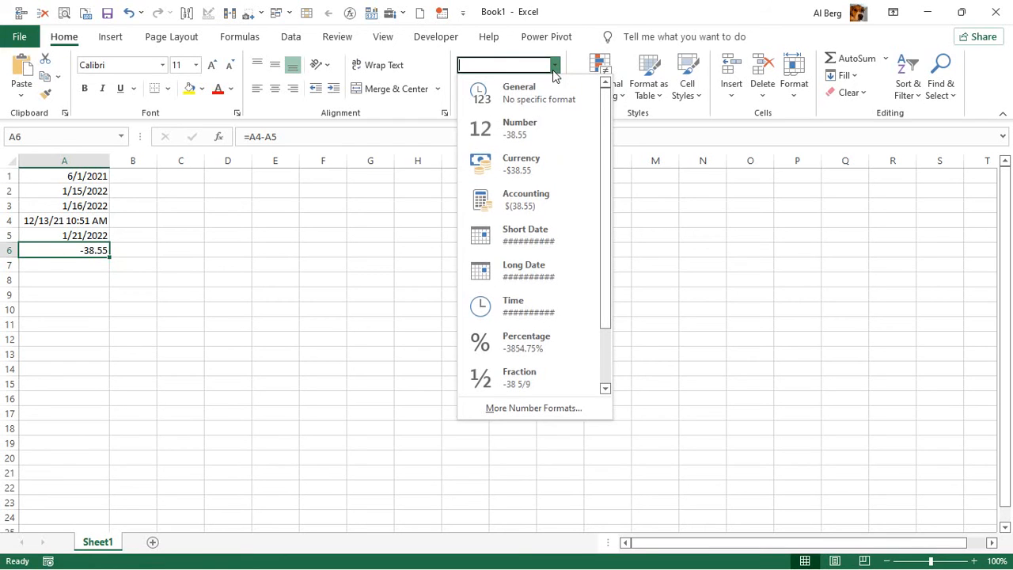
click(523, 235)
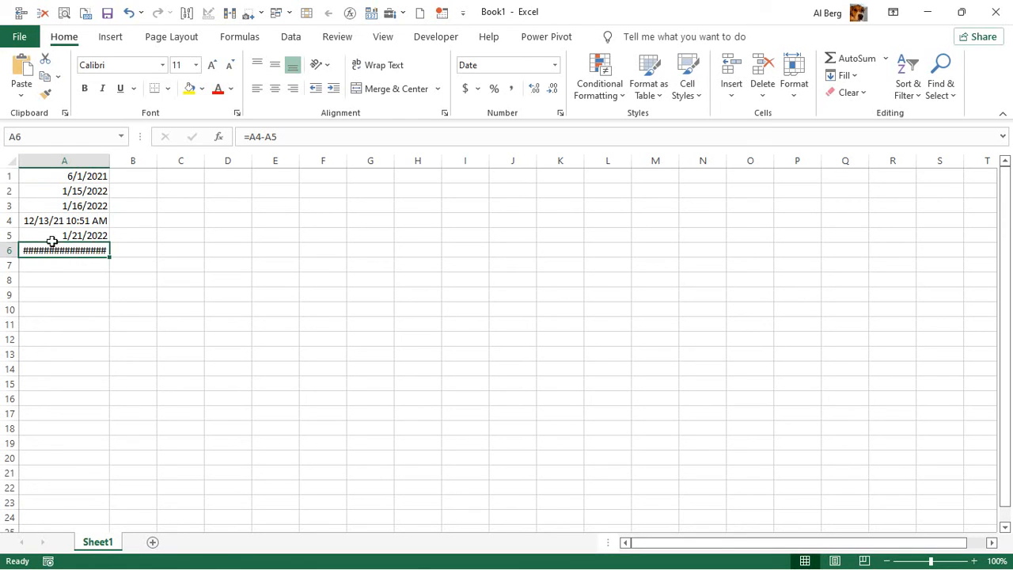
Step: Enter '02/17/2021 in cell A7 with a leading apostrophe to store the date as text, and review the entry
click(49, 266)
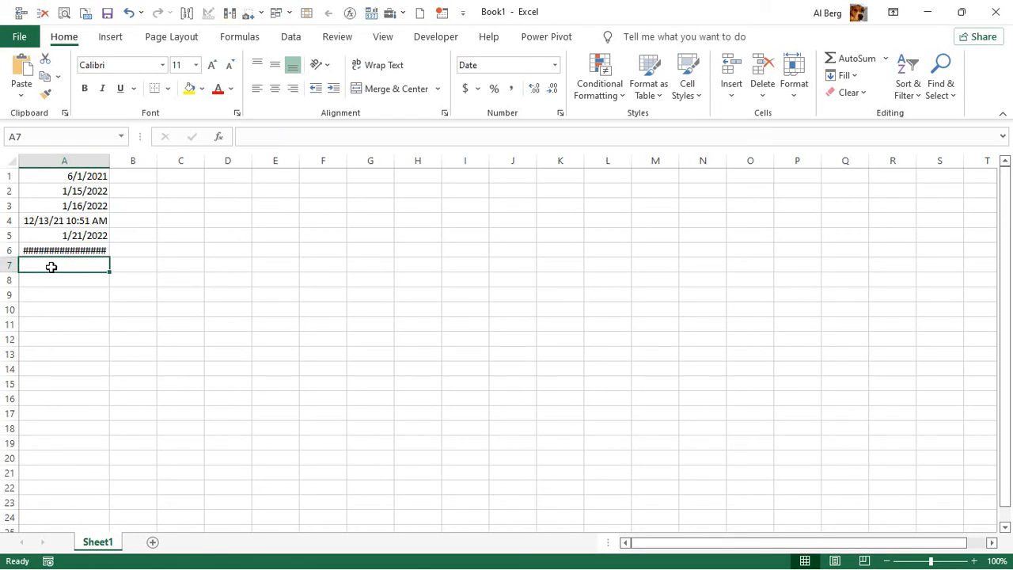
text(')
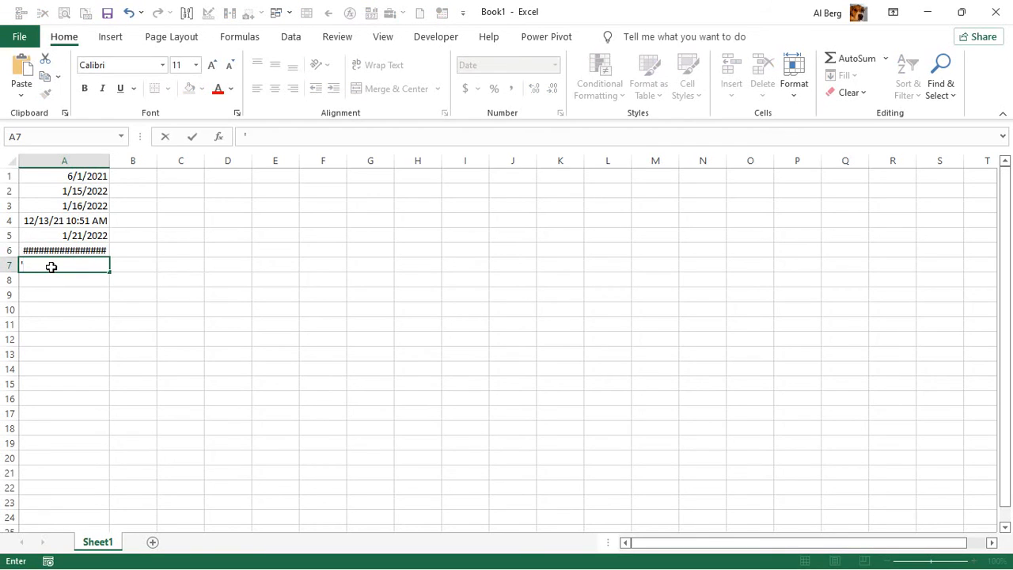
text(02/17/2021)
key(Return)
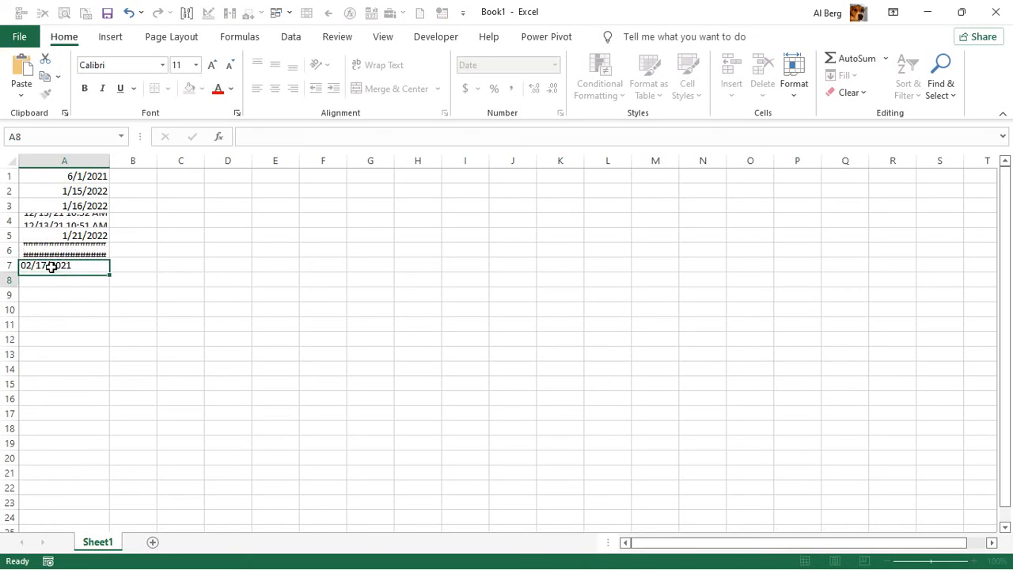
click(51, 266)
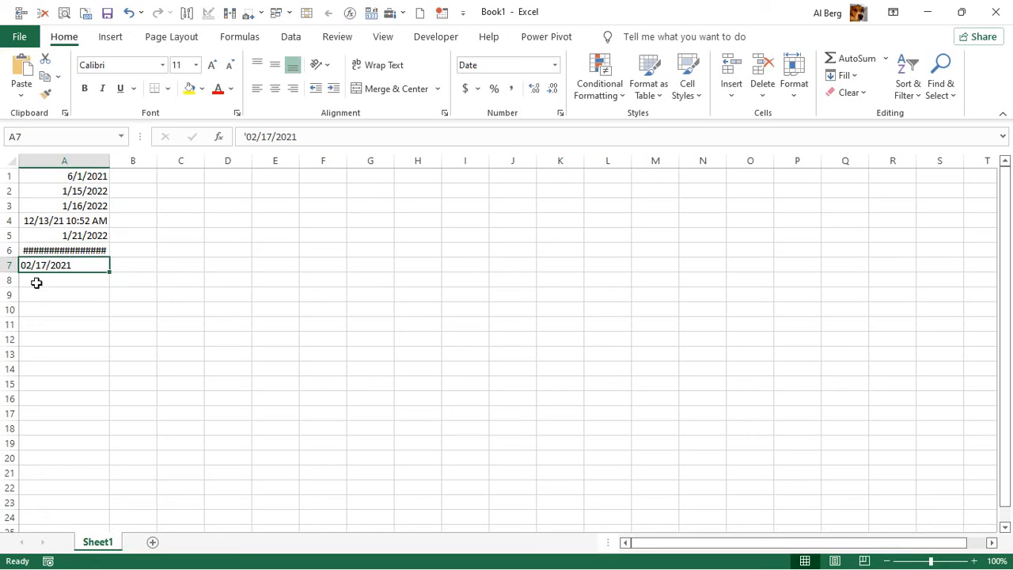
Step: Enter the formula =A7+1 in cell A8 to add one day to the text date
click(40, 282)
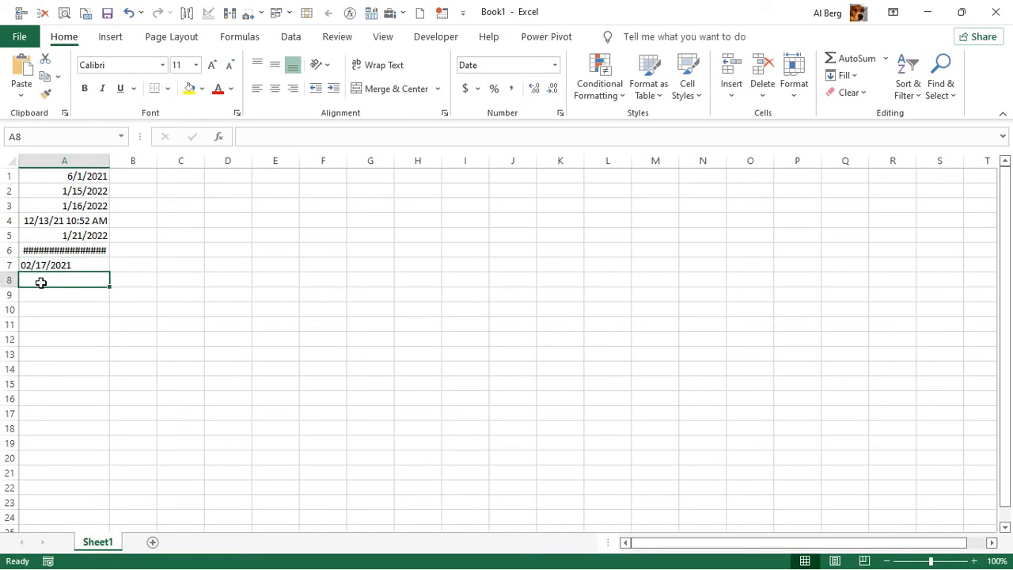
text(=)
key(Up)
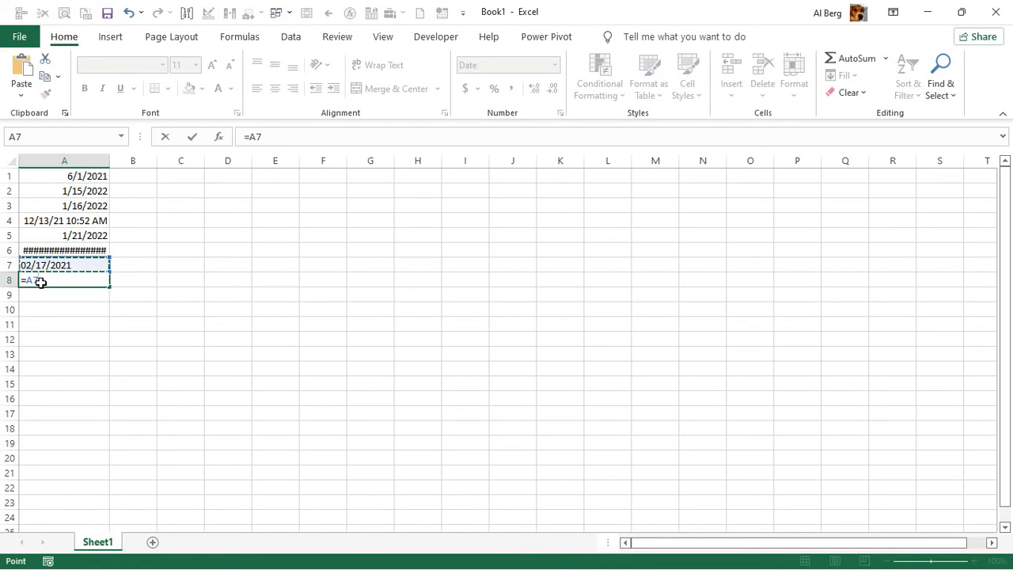
text(+1)
key(Return)
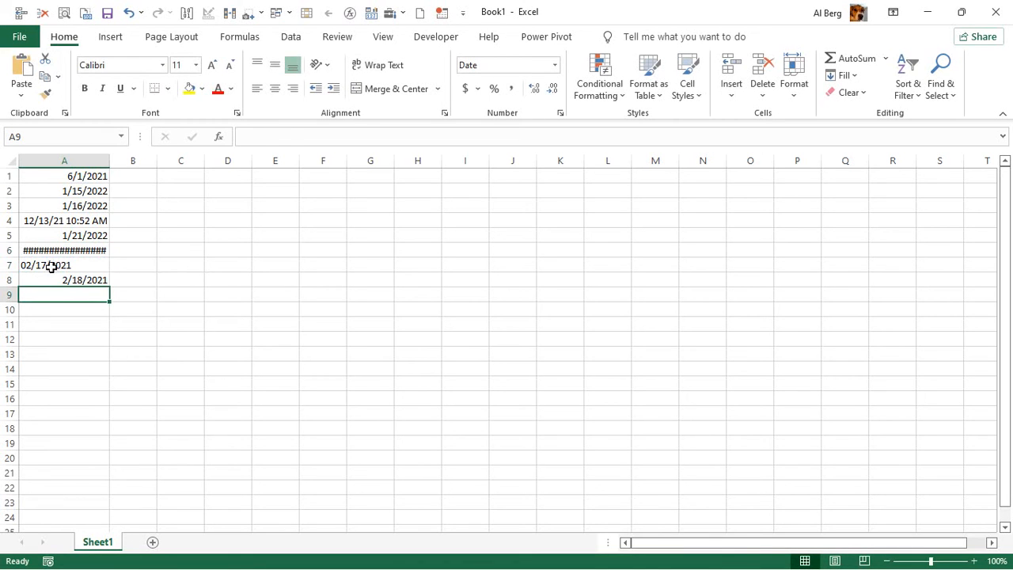
Step: Set the number format of the text date in cell A7 to General and check the formula in cell A8
click(55, 265)
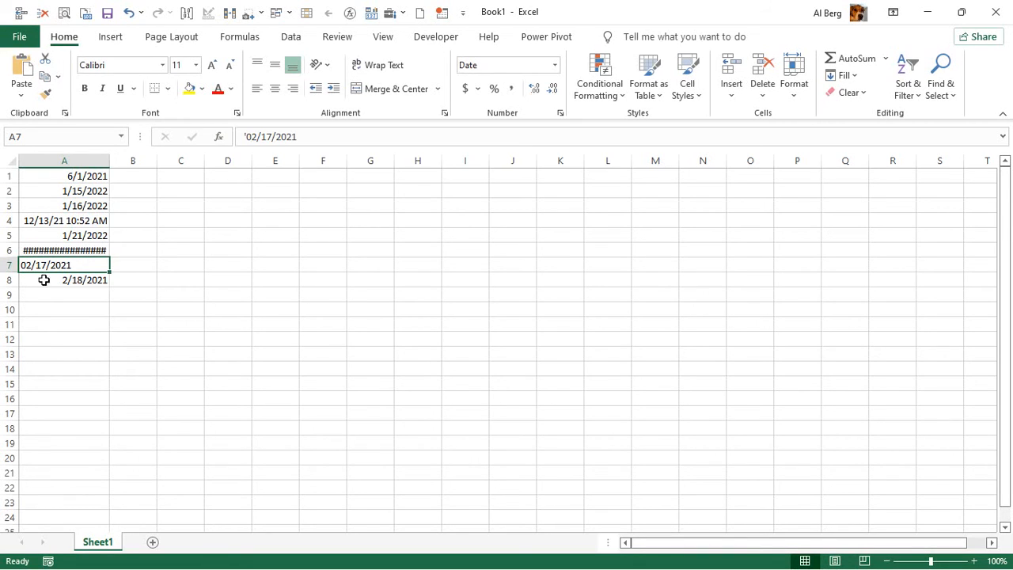
click(553, 66)
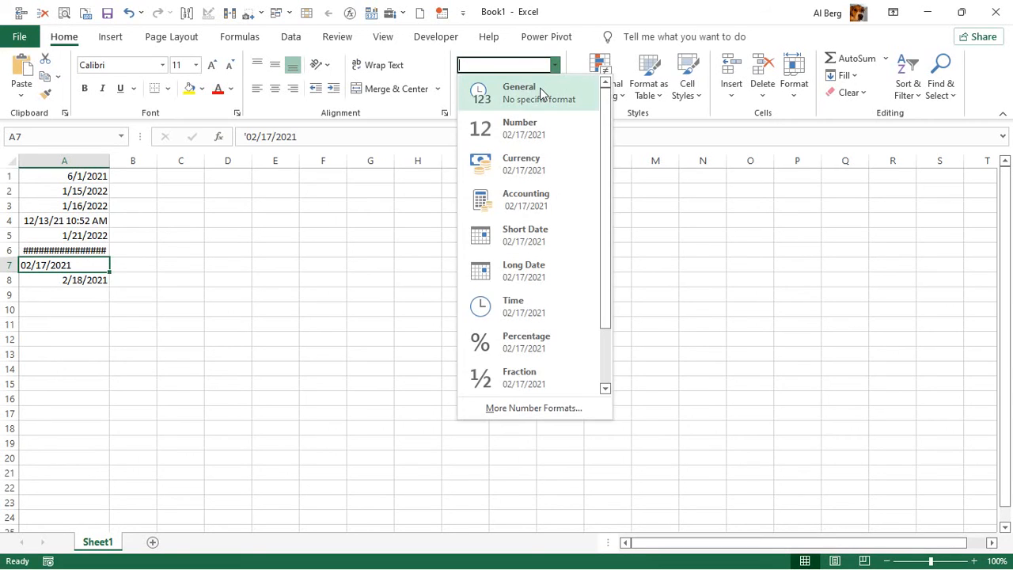
click(540, 94)
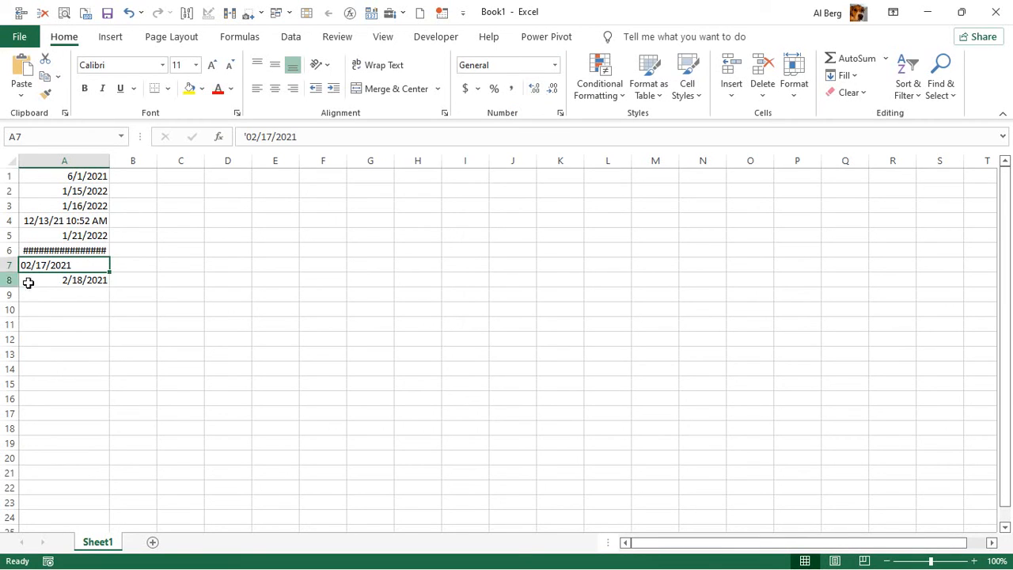
click(85, 276)
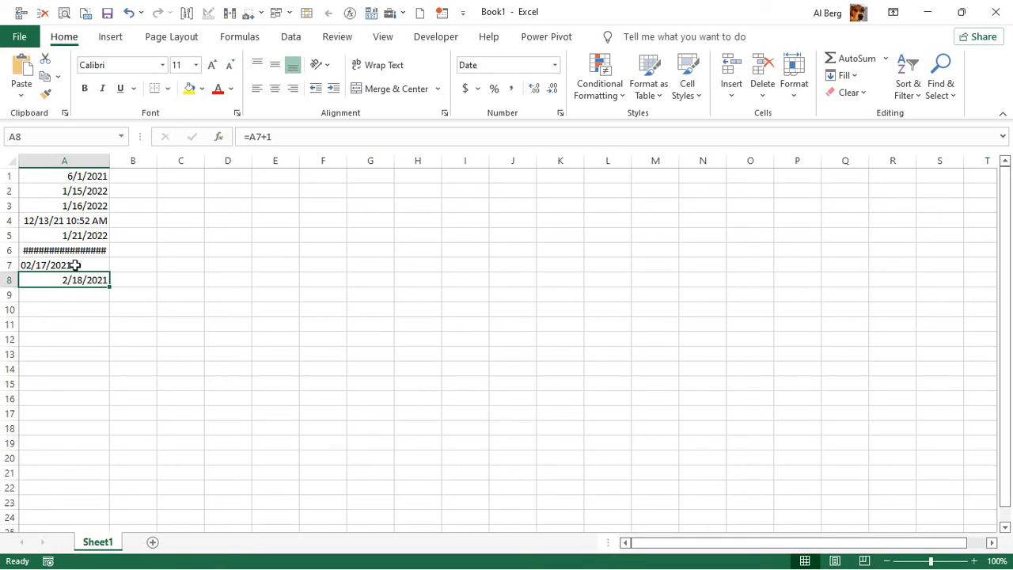
Step: Review the text date in cell A7 and insert a space between its leading apostrophe and the date
double_click(82, 264)
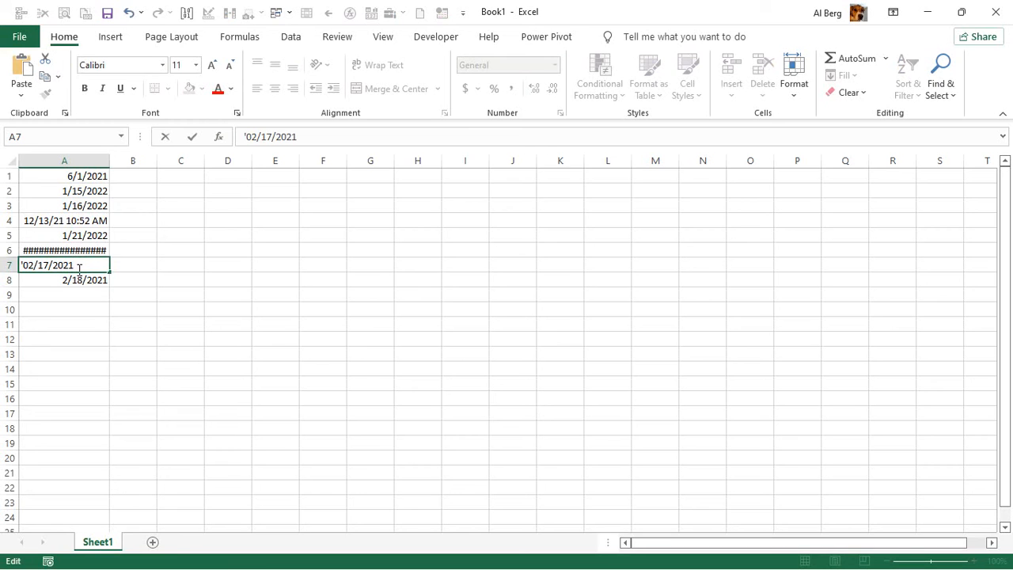
key(Return)
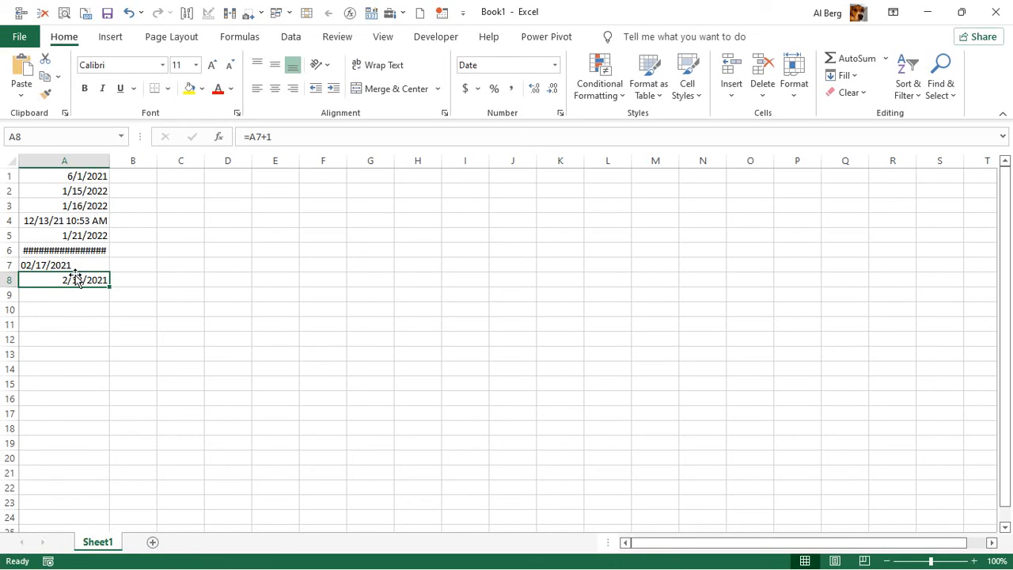
click(21, 263)
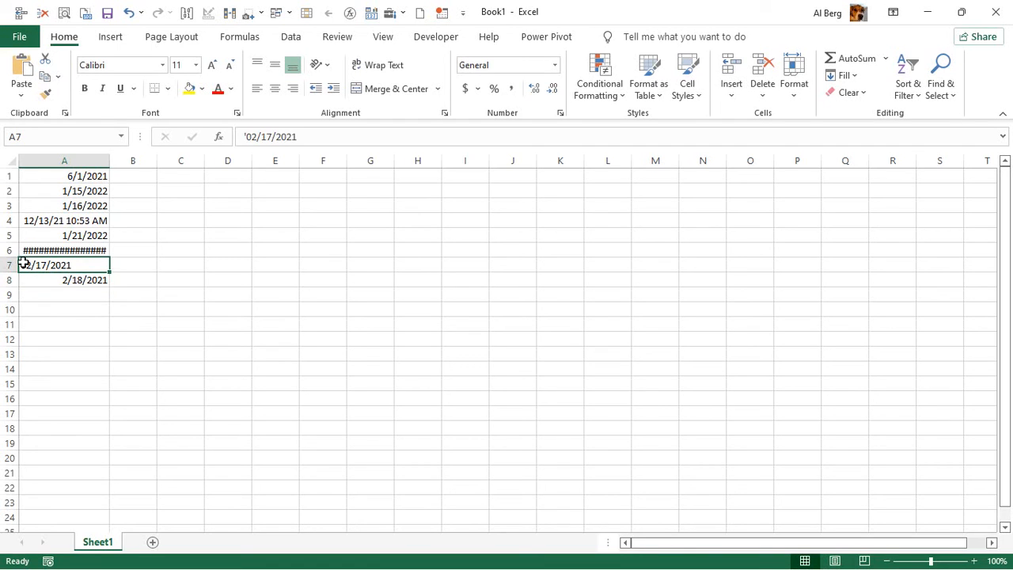
click(245, 136)
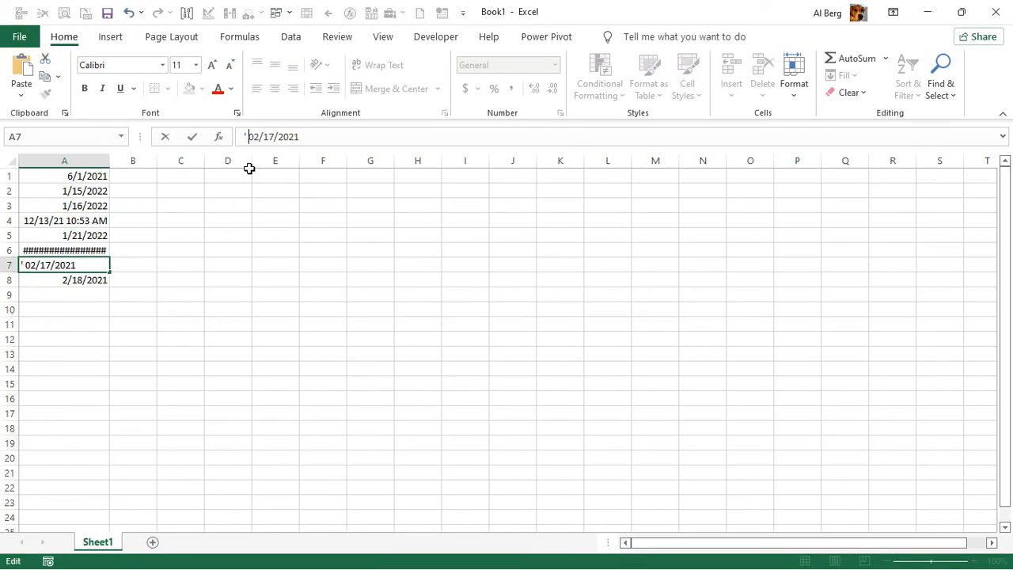
key(Return)
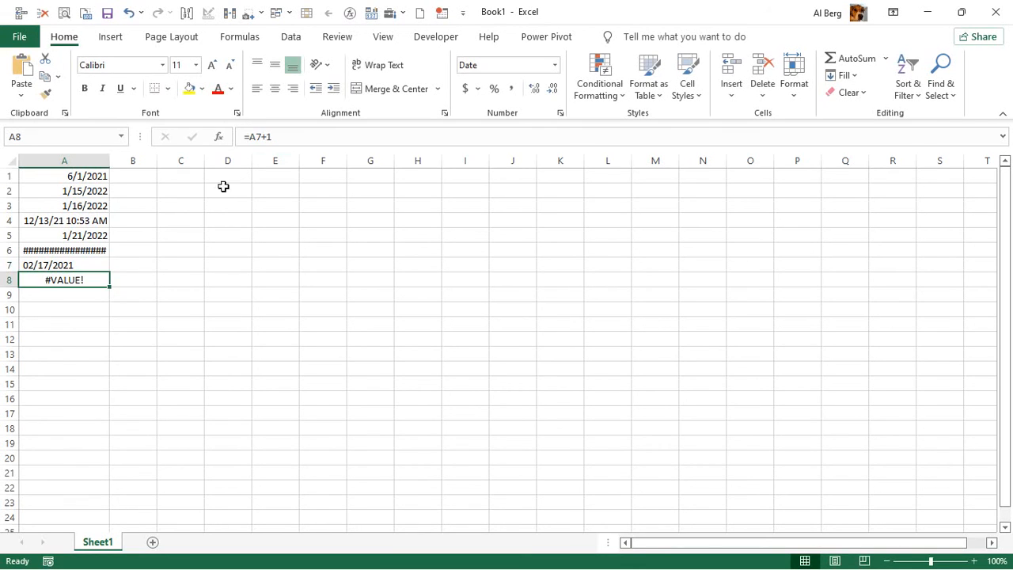
Step: Remove the leading apostrophe from the entry in cell A7, keeping the space before the date
click(62, 265)
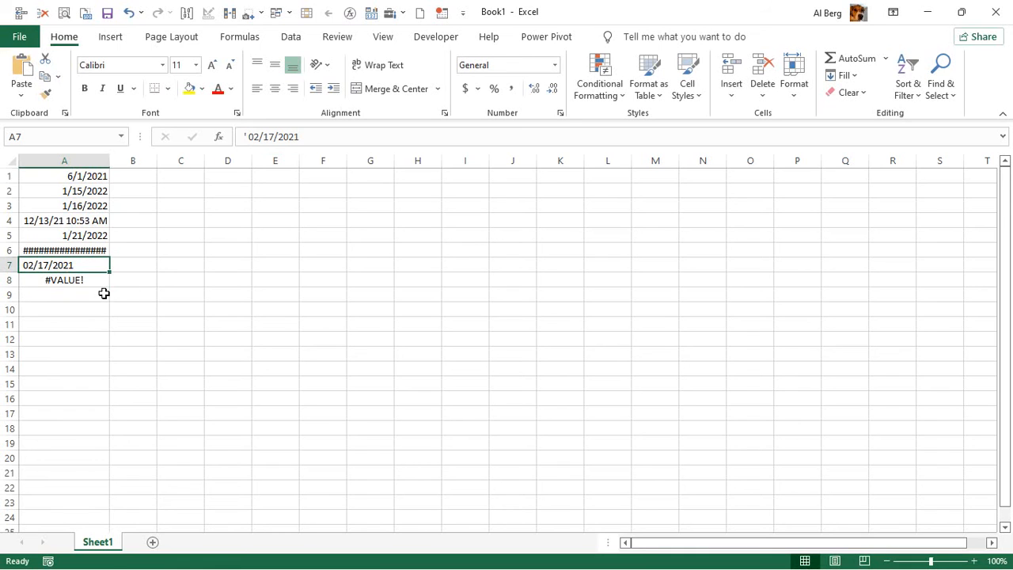
click(249, 137)
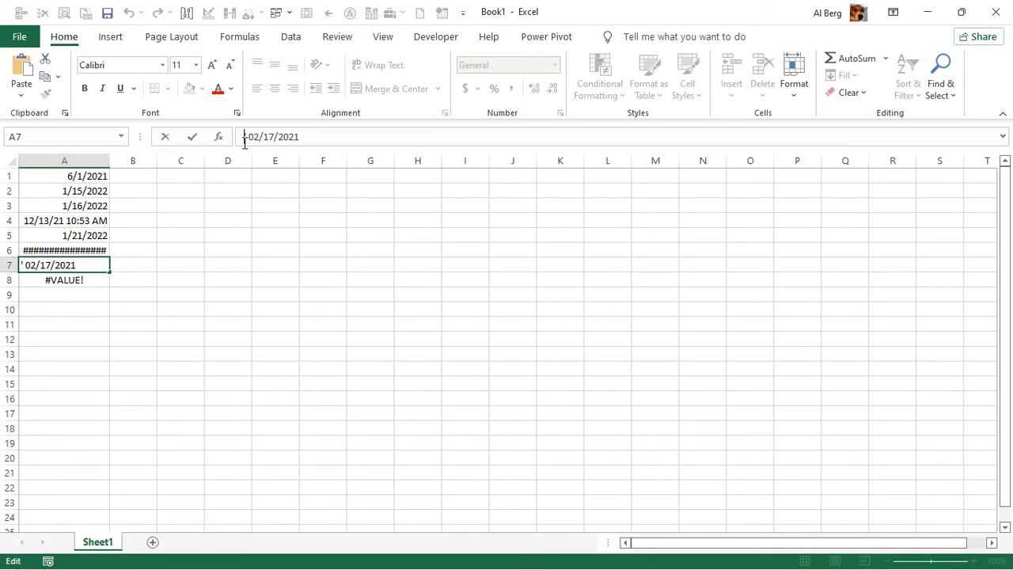
key(BackSpace)
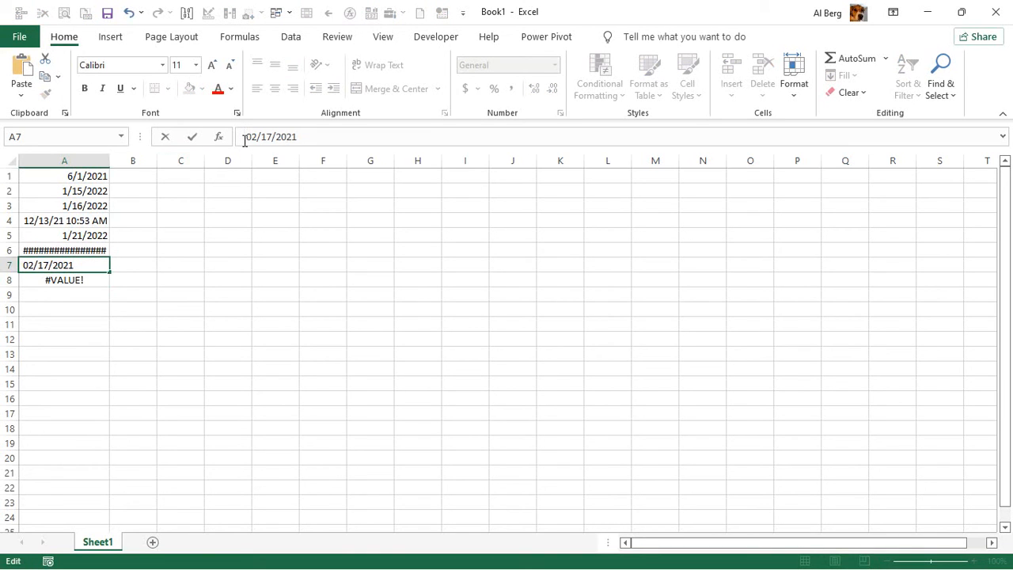
key(Return)
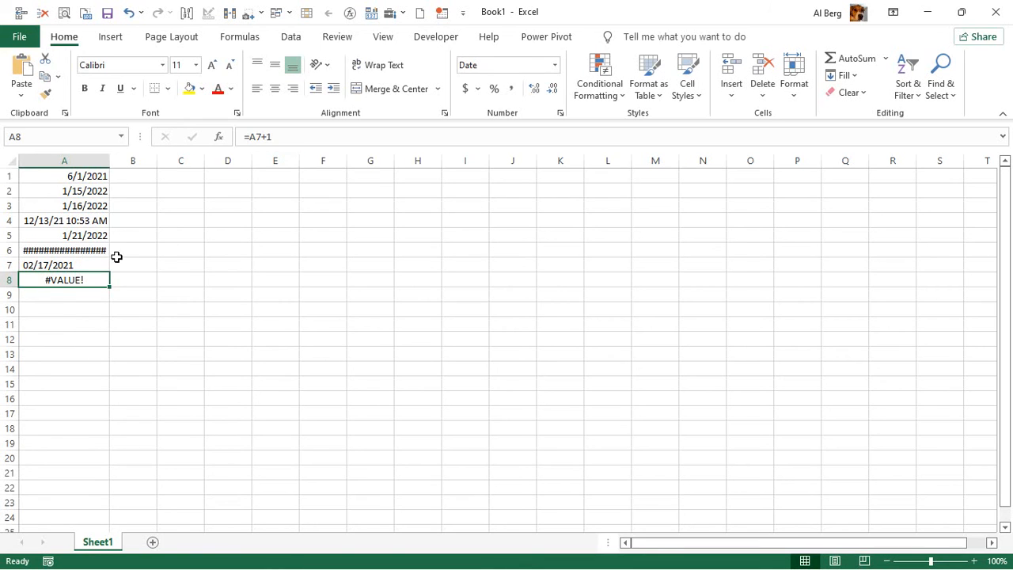
Step: Enter the text asdfsafsf in cell A9 and the formula =A9+2 in cell A10
click(60, 299)
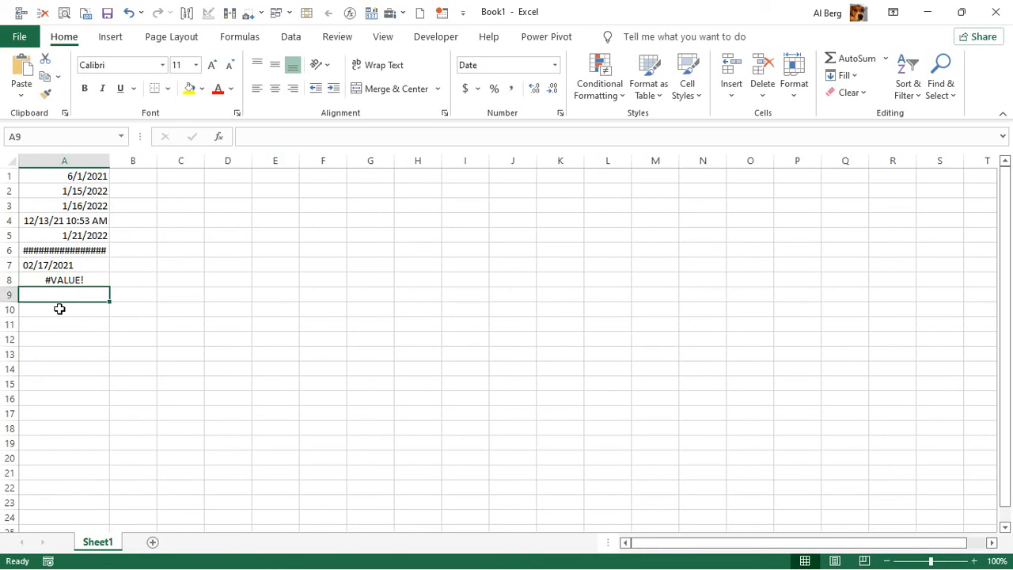
text(asdfsafsf)
key(Return)
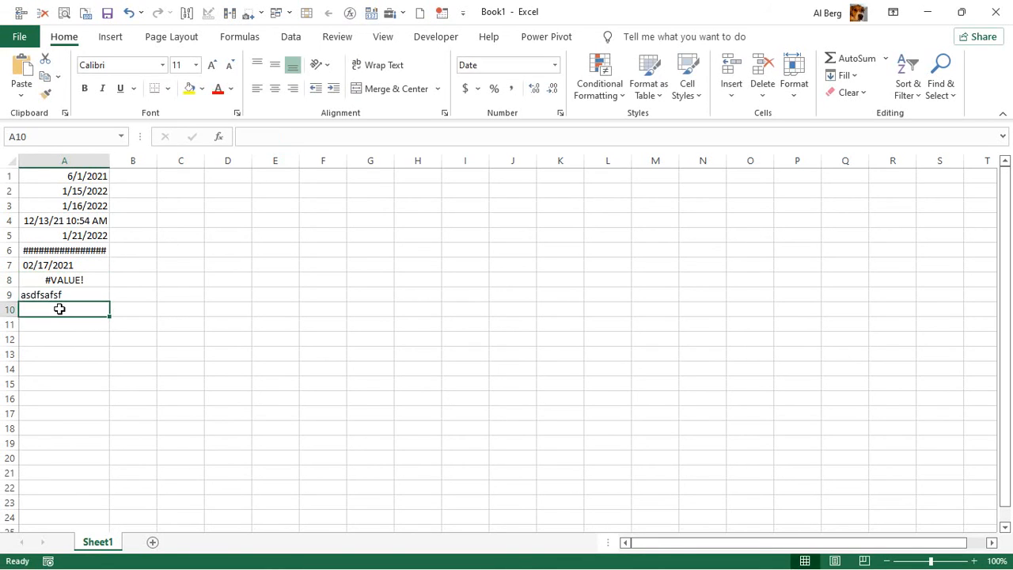
text(=)
key(Up)
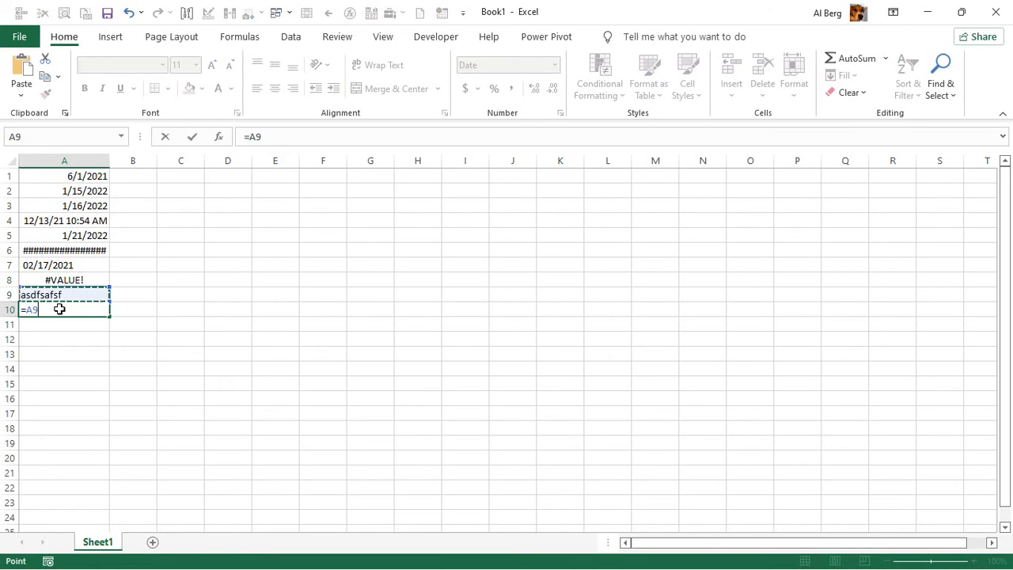
text(+2)
key(Return)
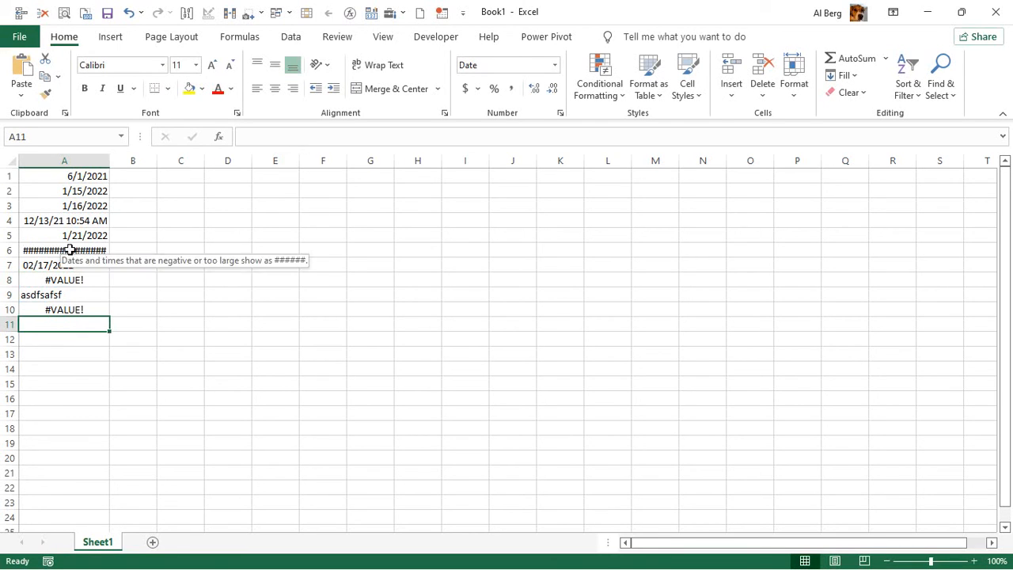
Step: Enter 24234283 in cell B1, narrow column B until the number no longer fits, and widen it beyond its original width
click(119, 181)
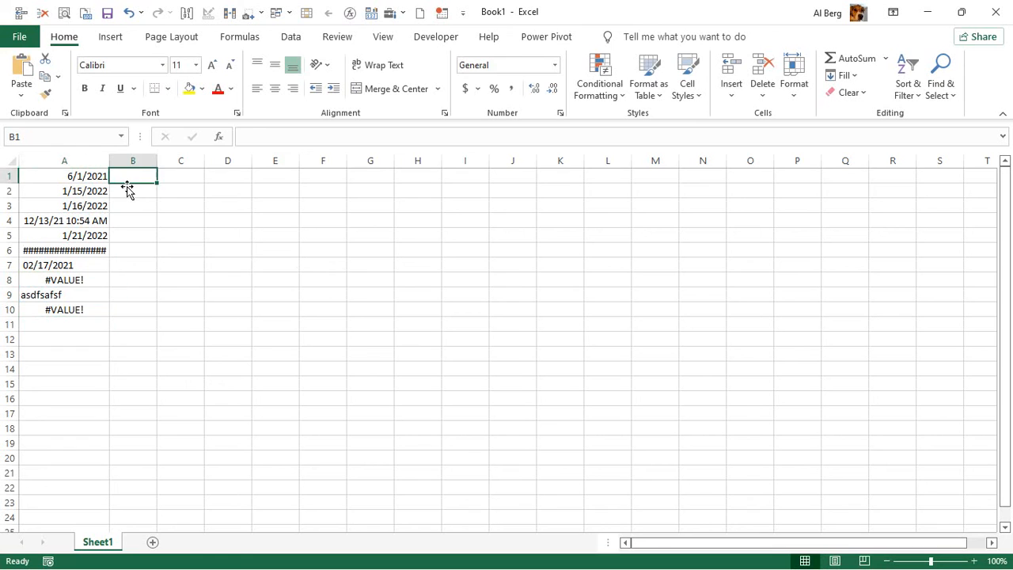
text(sdfasf)
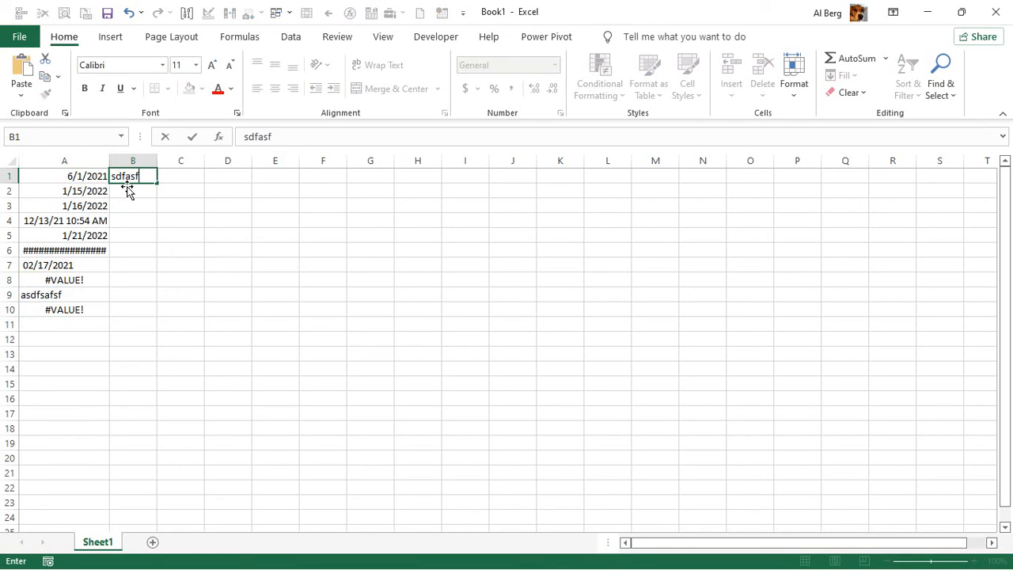
key(BackSpace)
key(BackSpace)
key(BackSpace)
key(BackSpace)
key(BackSpace)
text(24234283)
key(Return)
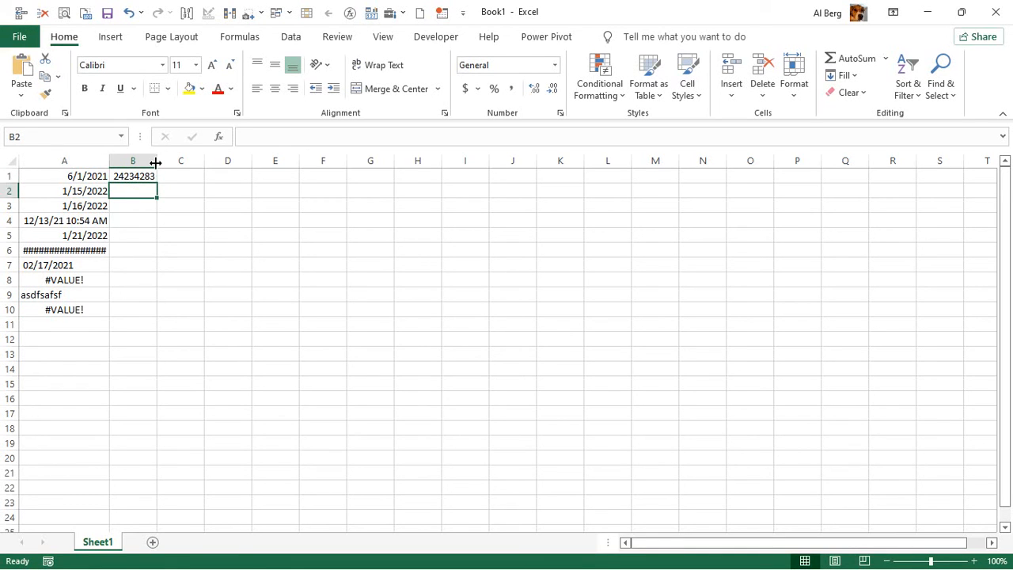
drag(156, 163, 132, 163)
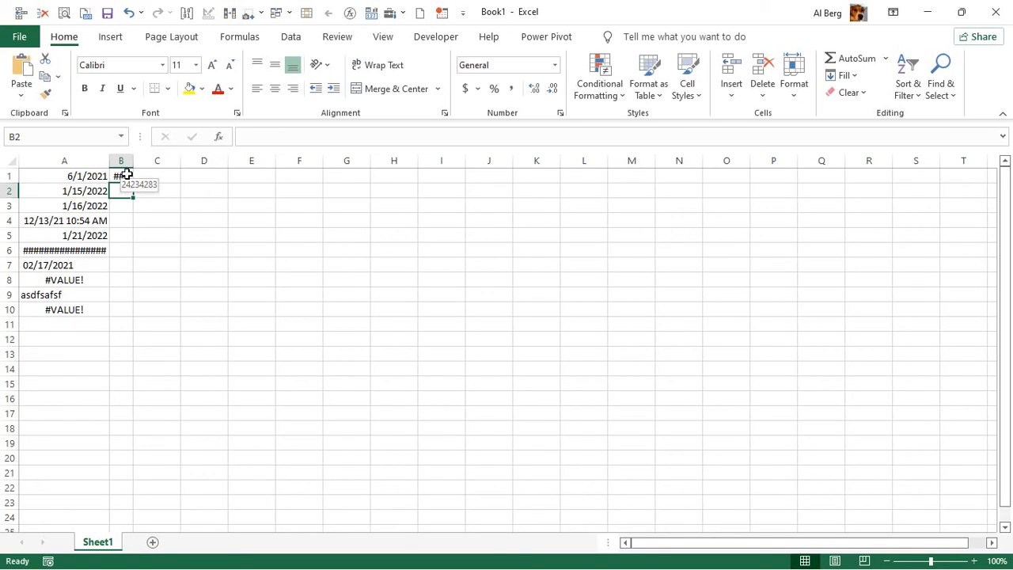
drag(132, 162, 209, 159)
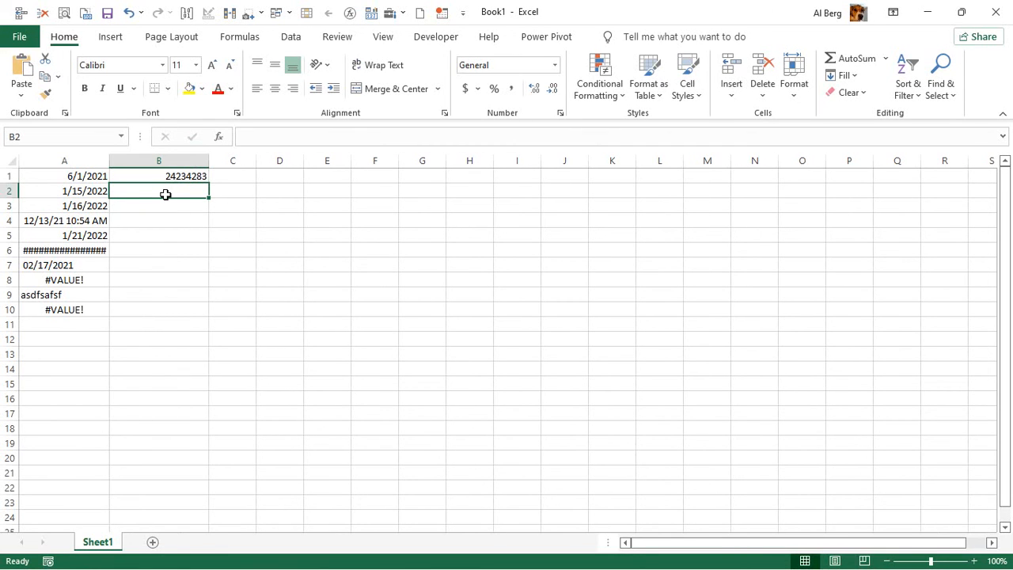
text(34943534857345734573457345345345347853487534)
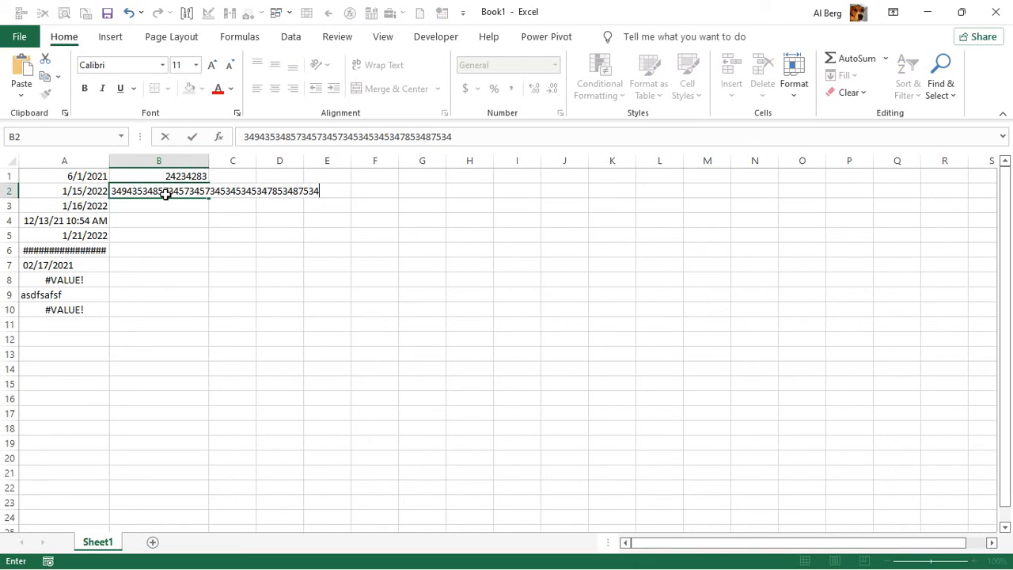
key(Return)
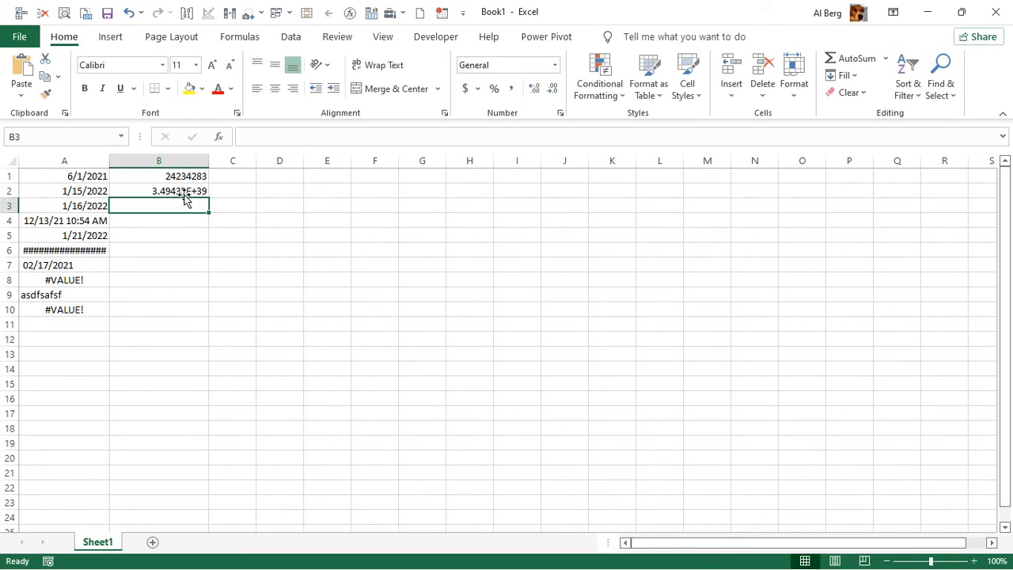
click(138, 194)
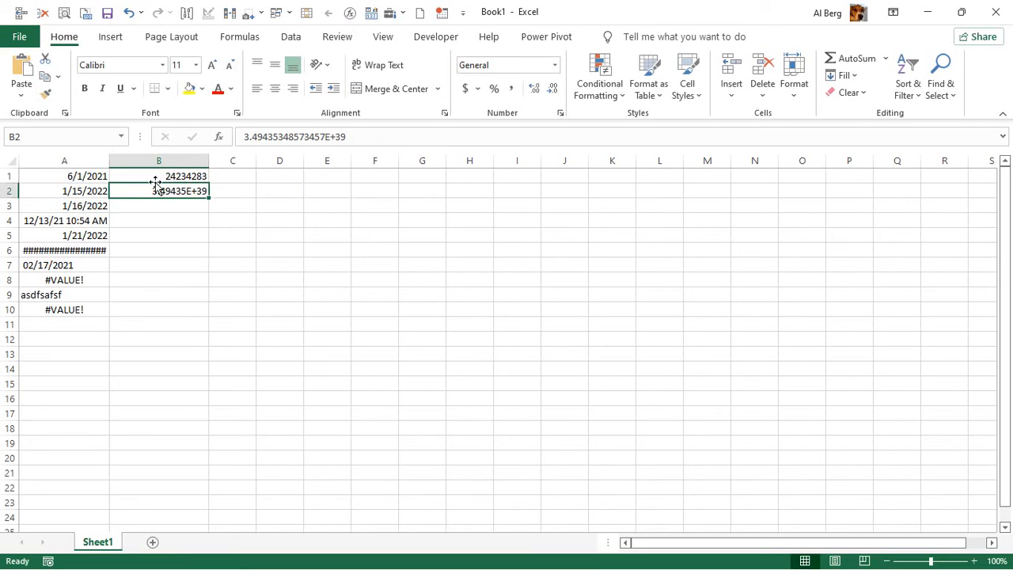
drag(210, 161, 419, 160)
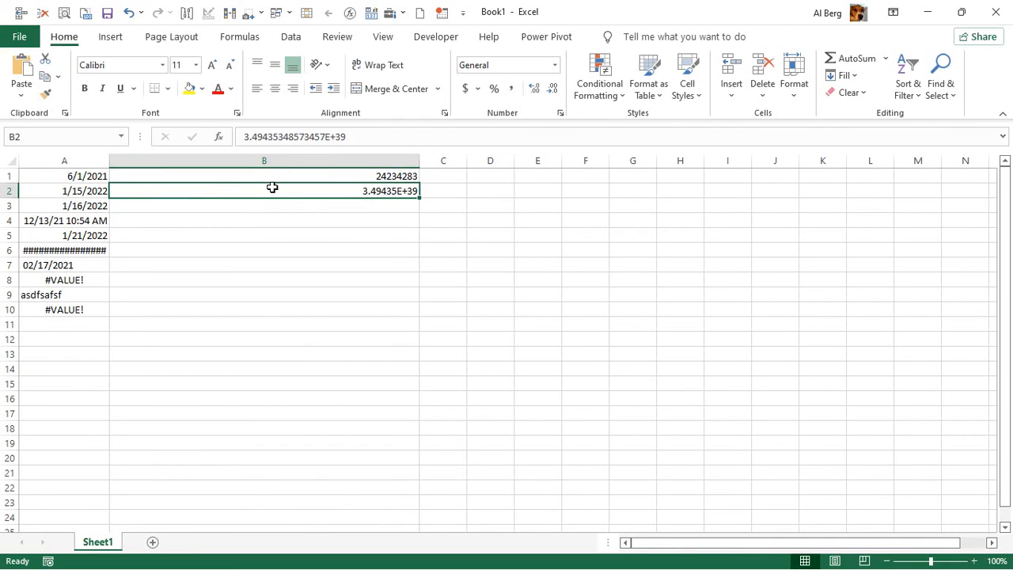
drag(420, 168, 262, 163)
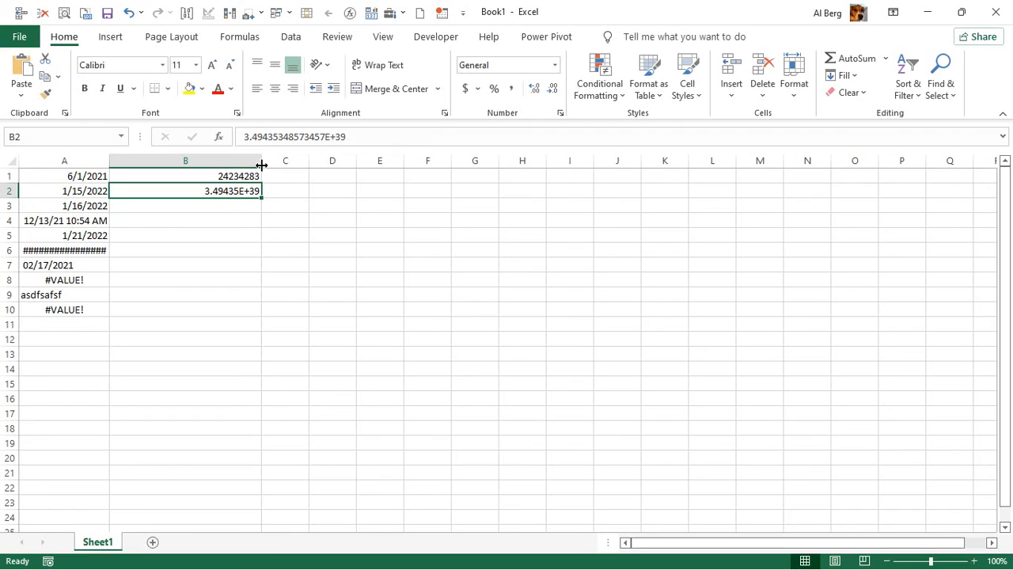
Step: Enter the formula =3.49435*10^39 in cell B3 to write out the scientific notation as a calculation
click(204, 205)
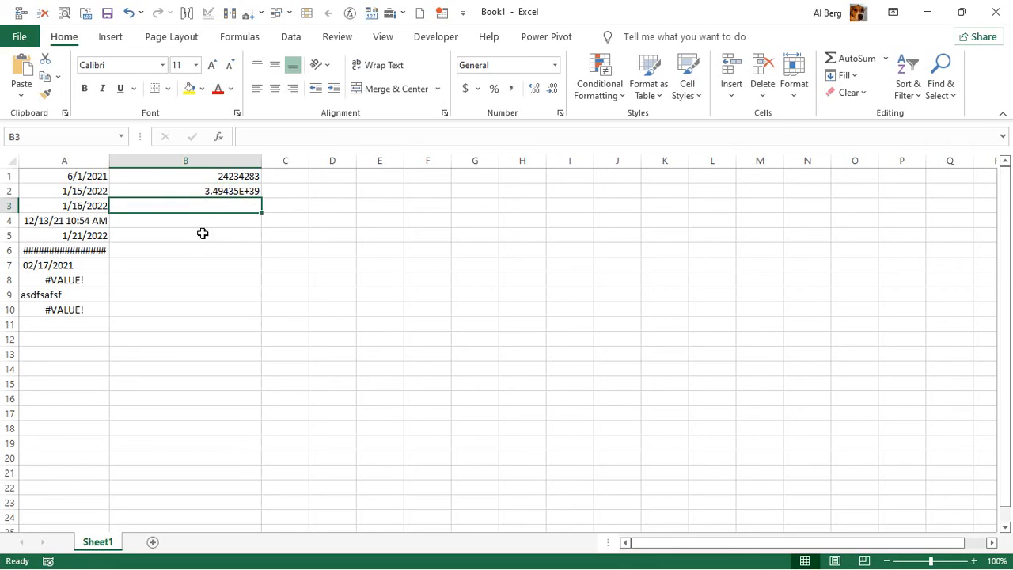
text(3.4)
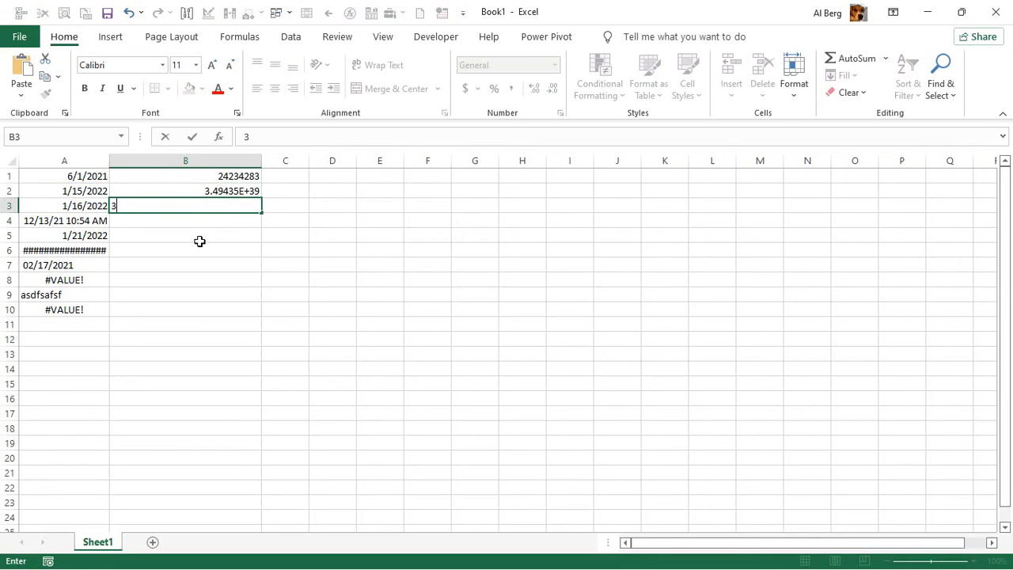
key(BackSpace)
key(BackSpace)
key(BackSpace)
text(=4)
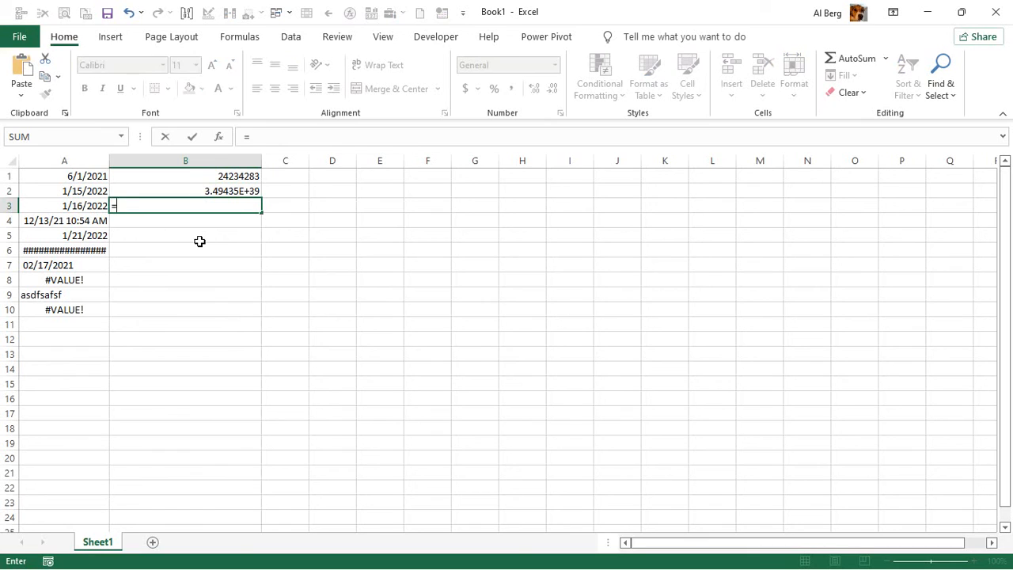
key(BackSpace)
key(BackSpace)
text(4)
key(BackSpace)
text(3.49435)
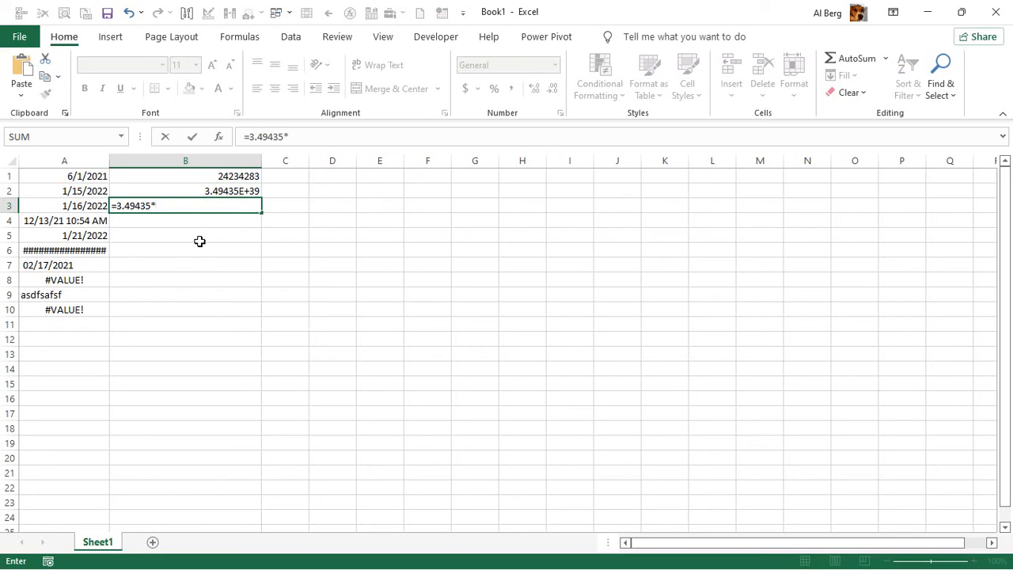
text(*10^39)
key(Return)
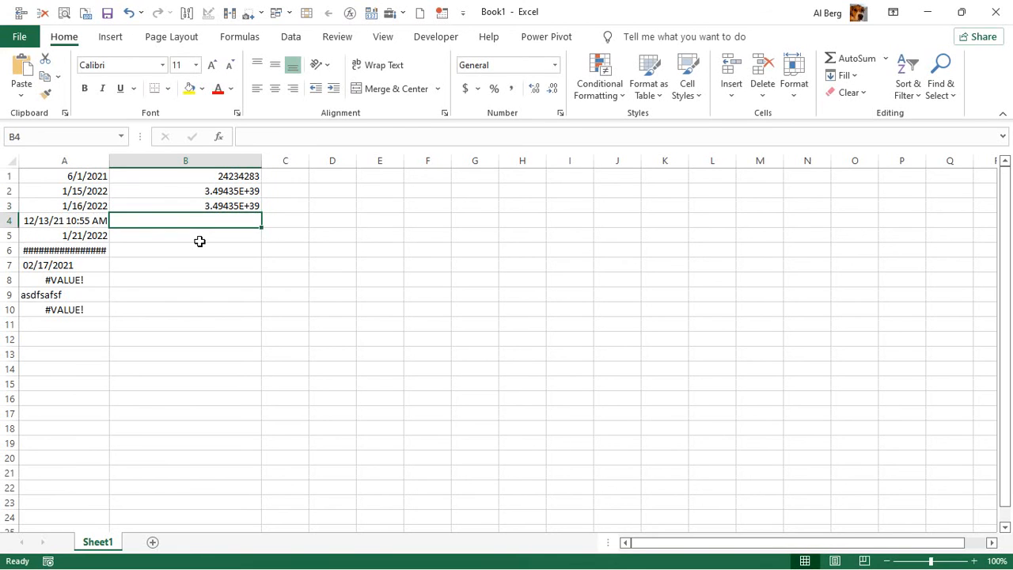
Step: Enter the formula =B3=B2 in cell B4 to test whether the two large numbers are equal
text(=)
key(Up)
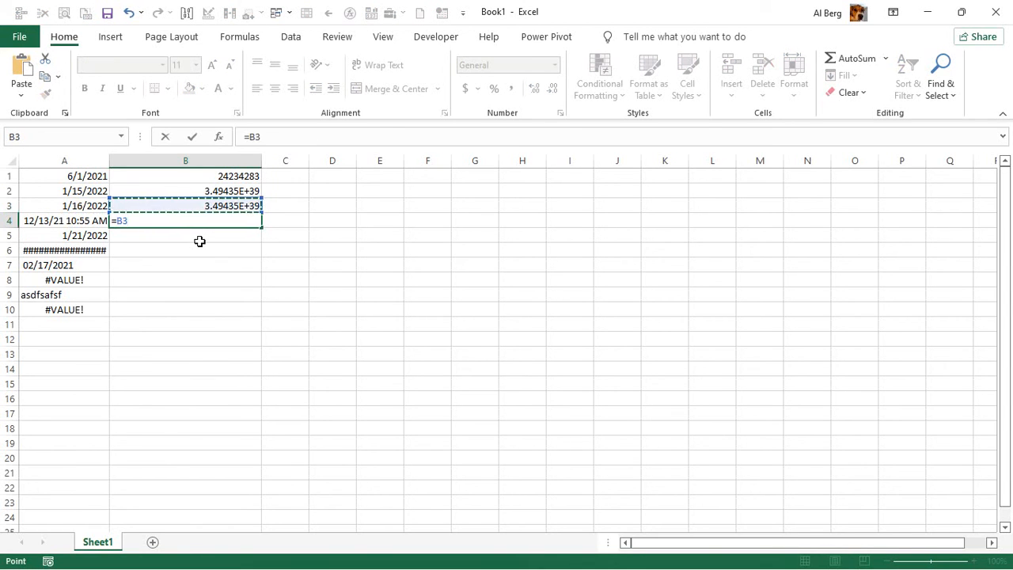
text(-)
key(Up)
key(Up)
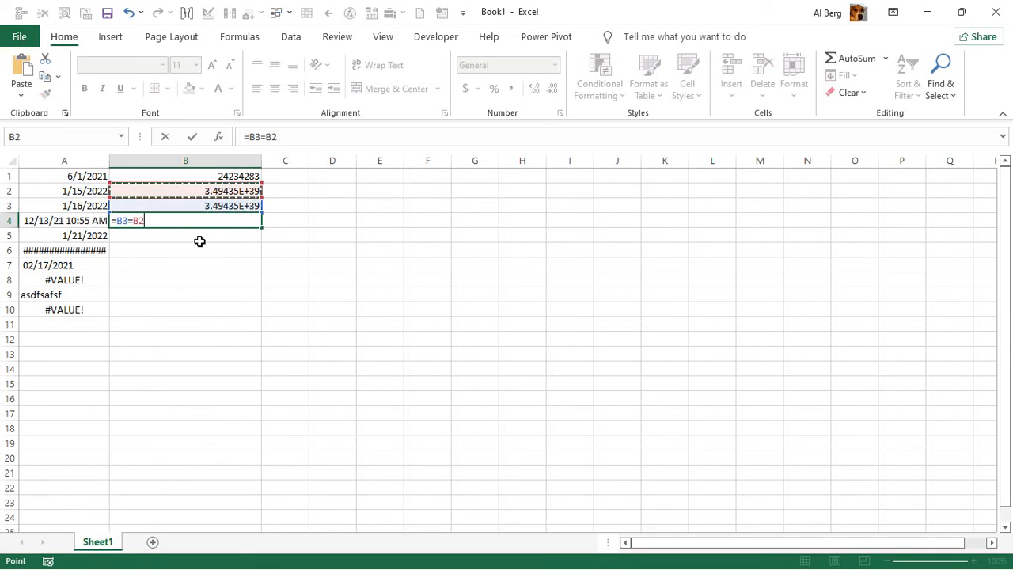
key(Return)
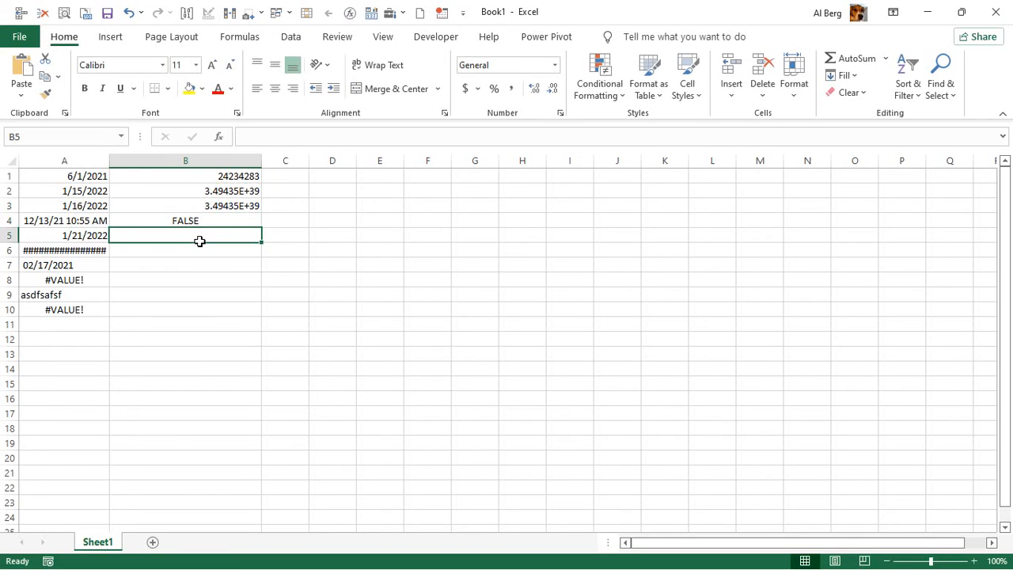
Step: Compare the stored contents of cells B2 and B3 to see how precisely each large number is held
key(Up)
key(Up)
key(Up)
key(Down)
key(Up)
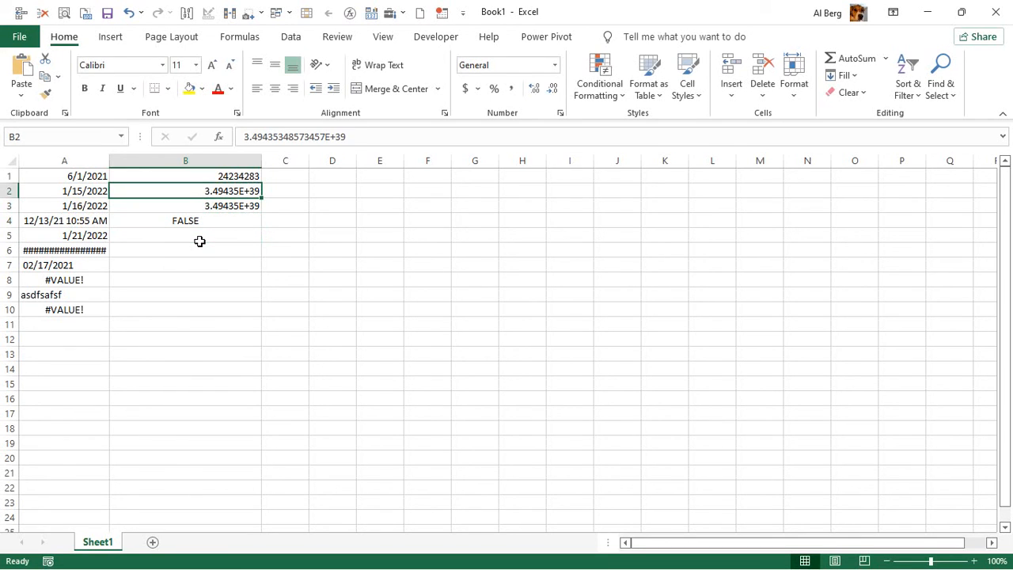
key(Down)
key(Up)
key(Down)
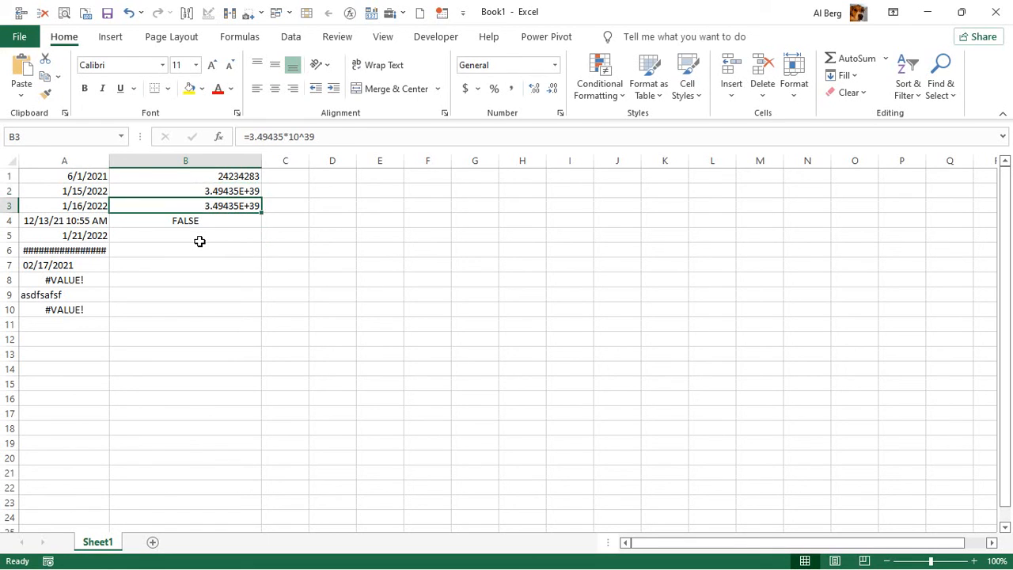
key(Up)
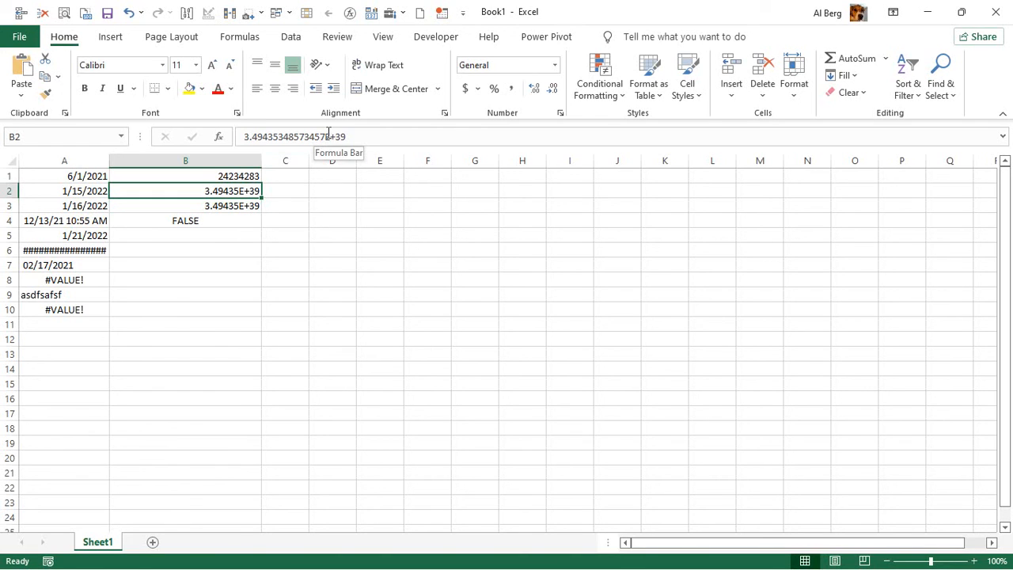
Step: Replace the coefficient in B3's formula with the full stored digits of B2, 3.49435348573457, keeping the multiplication by 10^39
drag(328, 135, 239, 137)
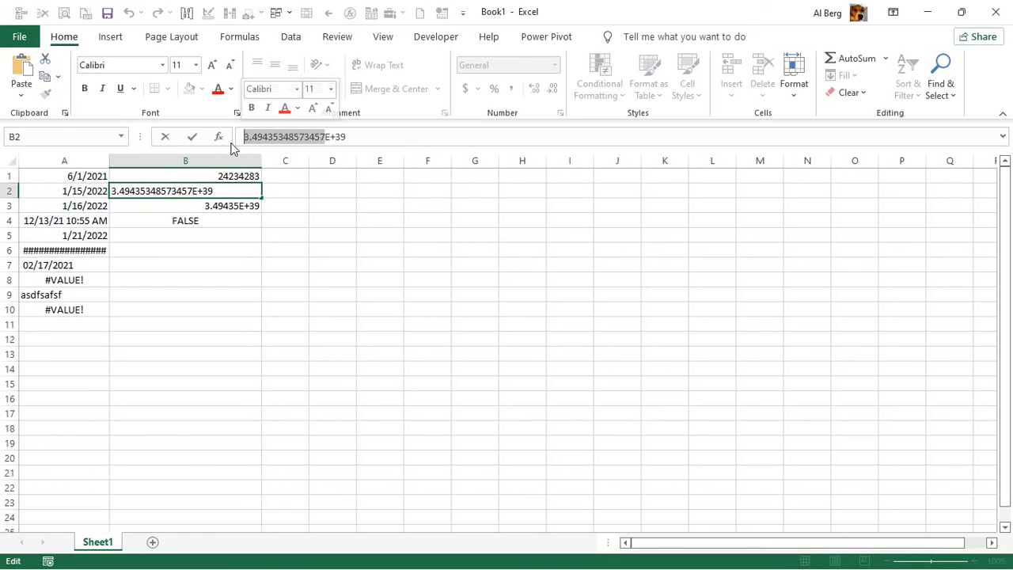
click(206, 210)
click(216, 191)
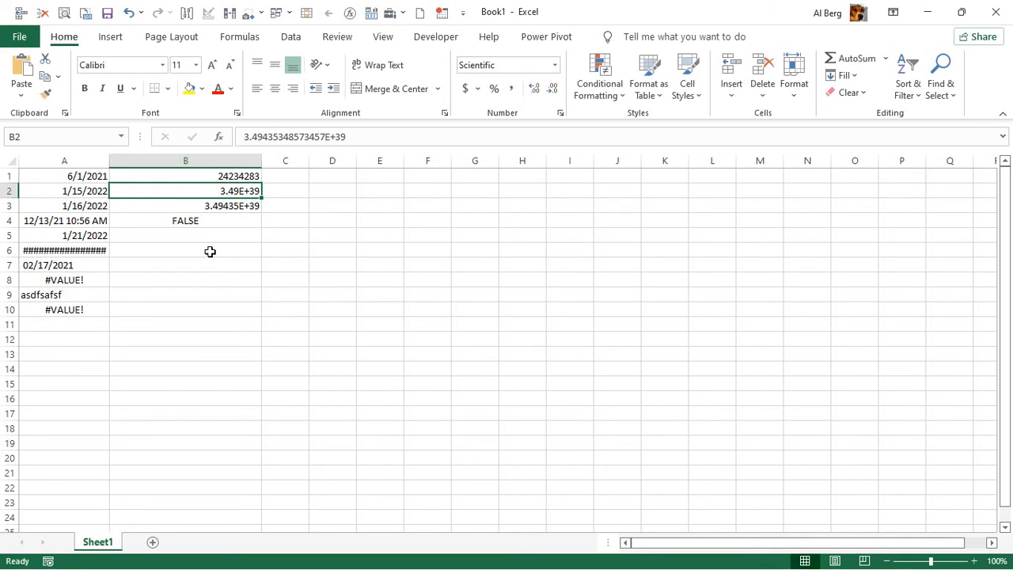
click(205, 208)
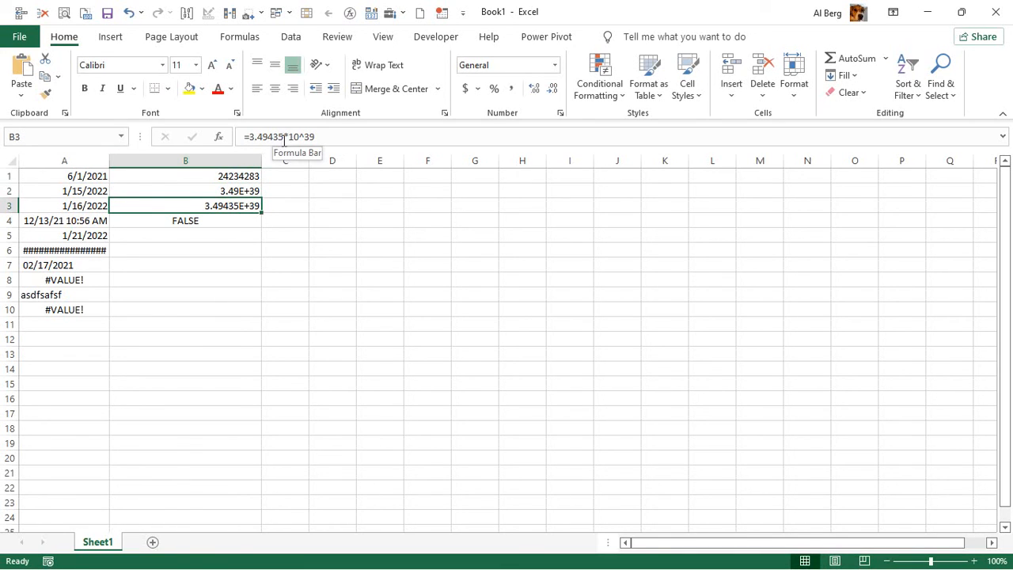
drag(281, 137, 252, 140)
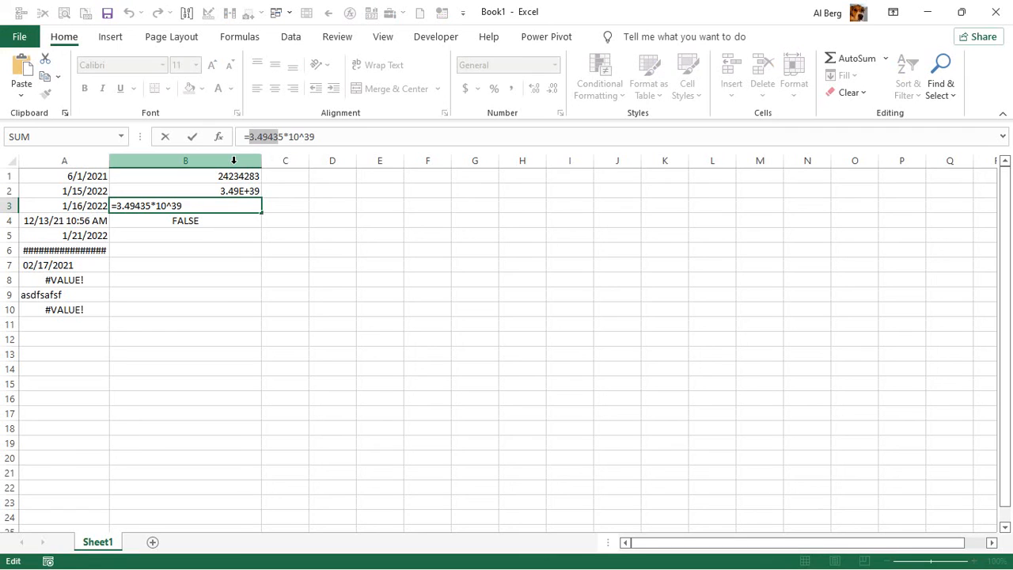
text(3.494353485734575)
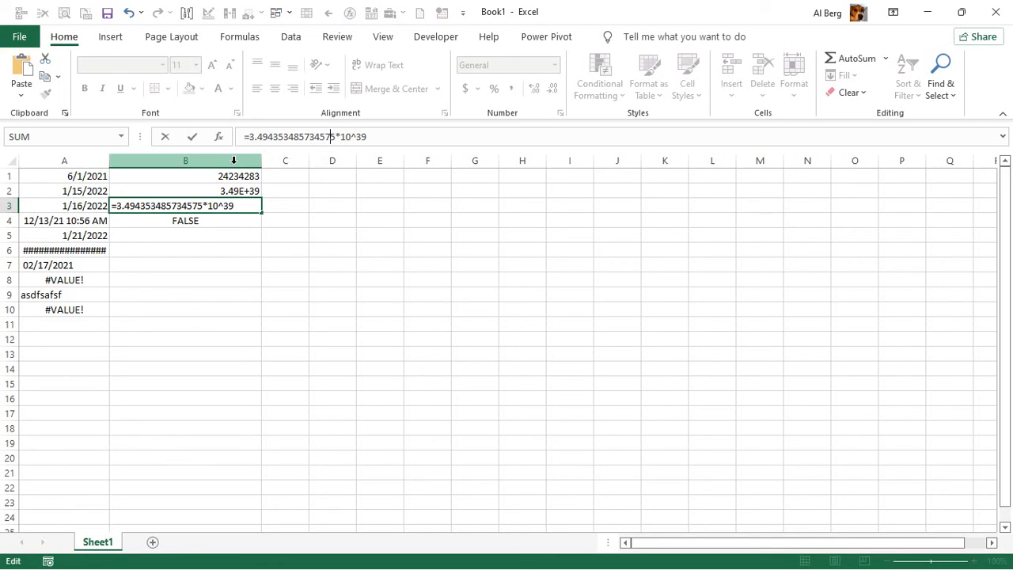
key(Return)
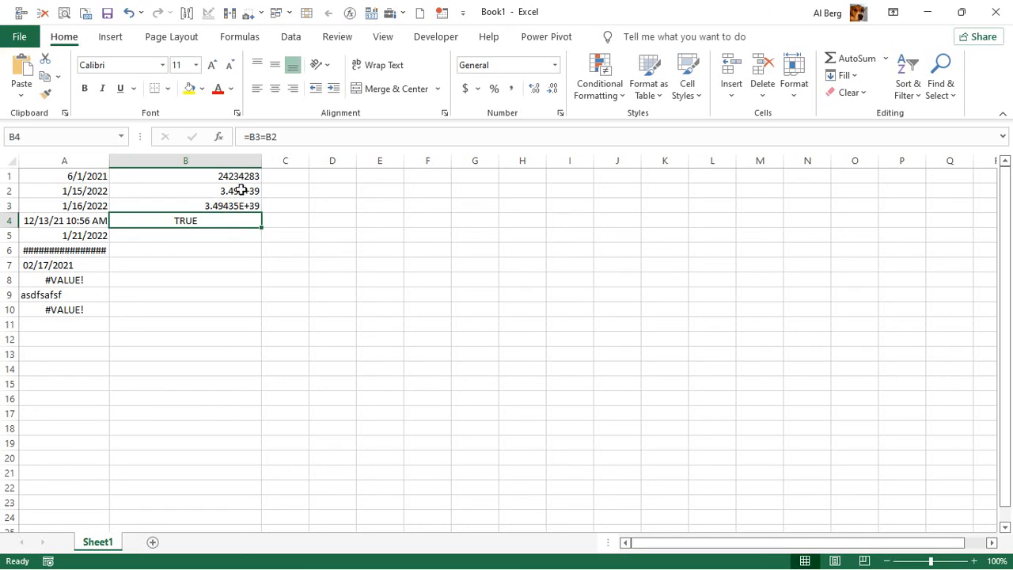
Step: Increase the decimal places shown in cell B2 until a run of trailing zeros follows 3.49435348573457 in scientific notation
click(241, 191)
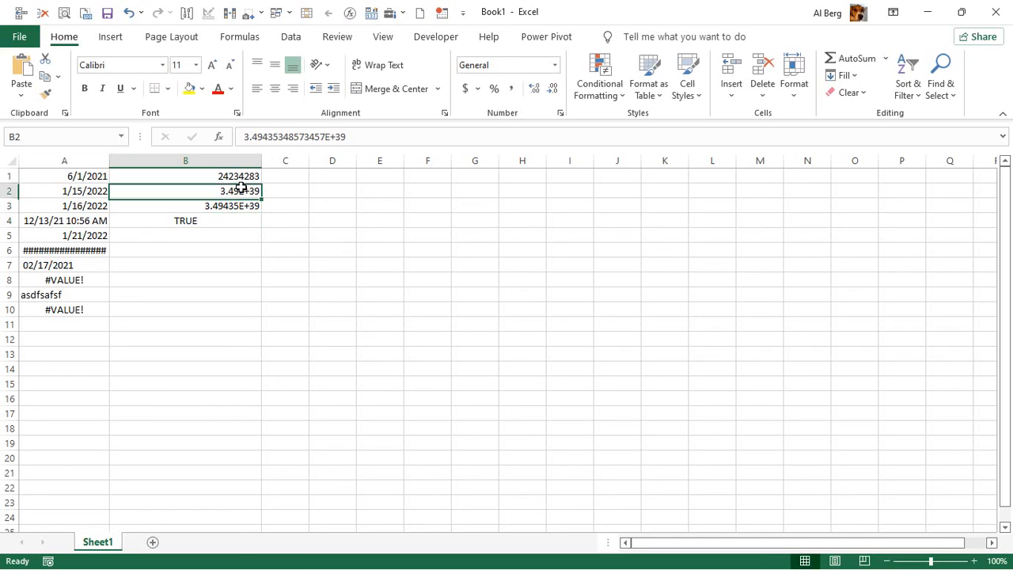
click(534, 89)
click(534, 89)
click(534, 90)
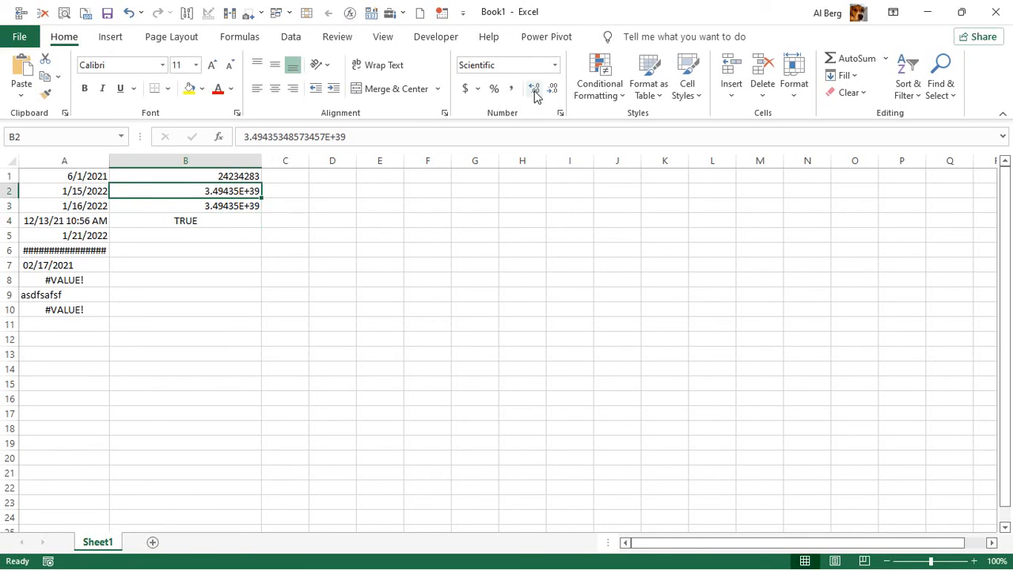
click(534, 90)
click(534, 90)
click(534, 89)
click(534, 89)
click(534, 89)
click(534, 89)
click(534, 90)
click(534, 90)
click(534, 90)
click(533, 89)
click(534, 90)
click(534, 89)
click(534, 90)
click(534, 89)
click(534, 90)
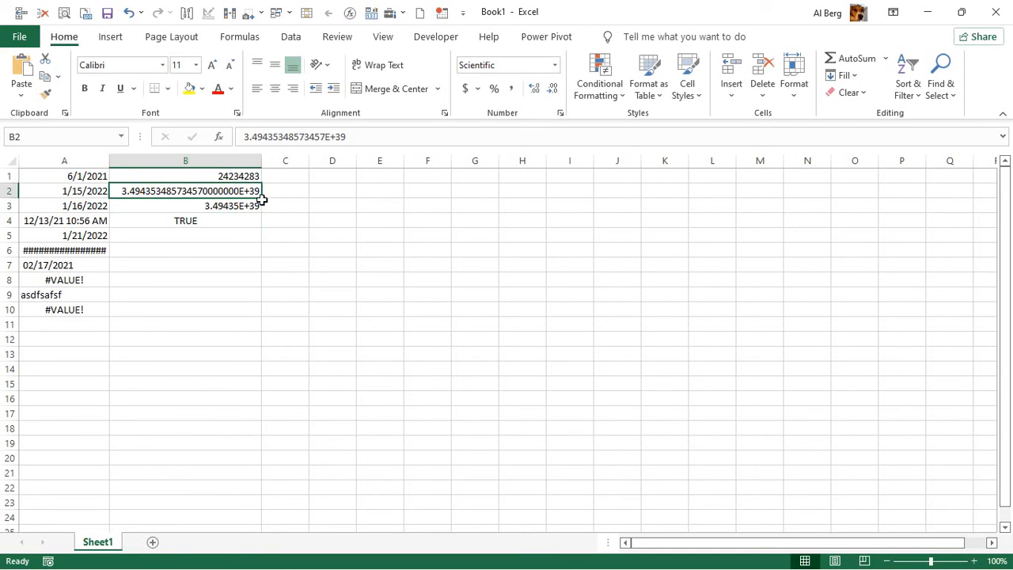
click(207, 235)
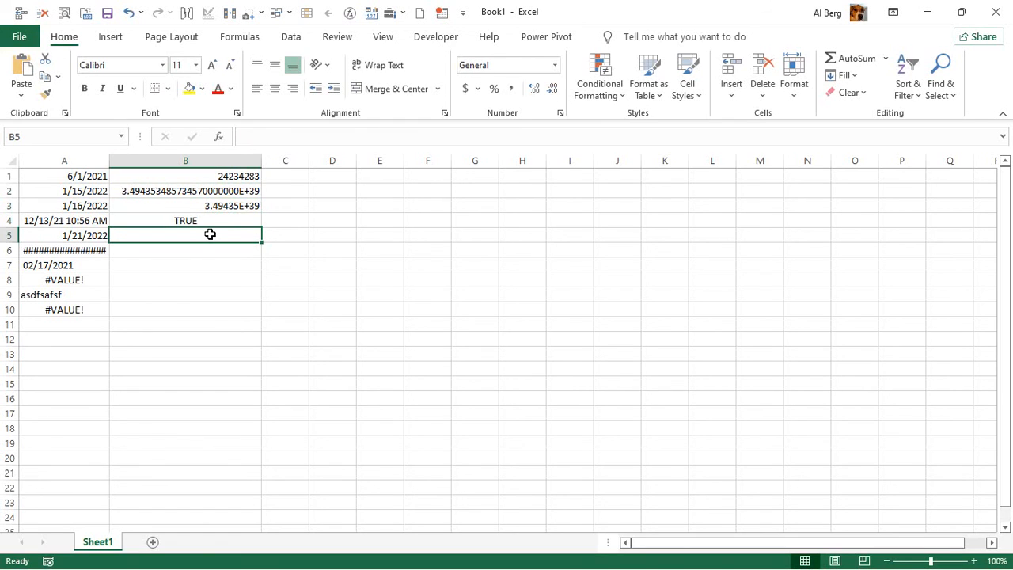
text(2k)
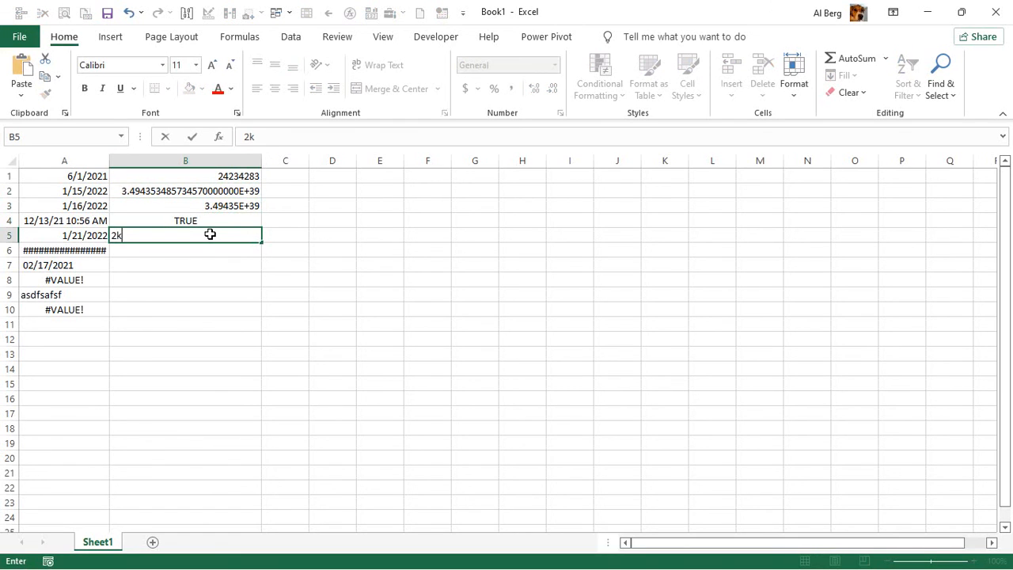
key(BackSpace)
text(2383458345838458385)
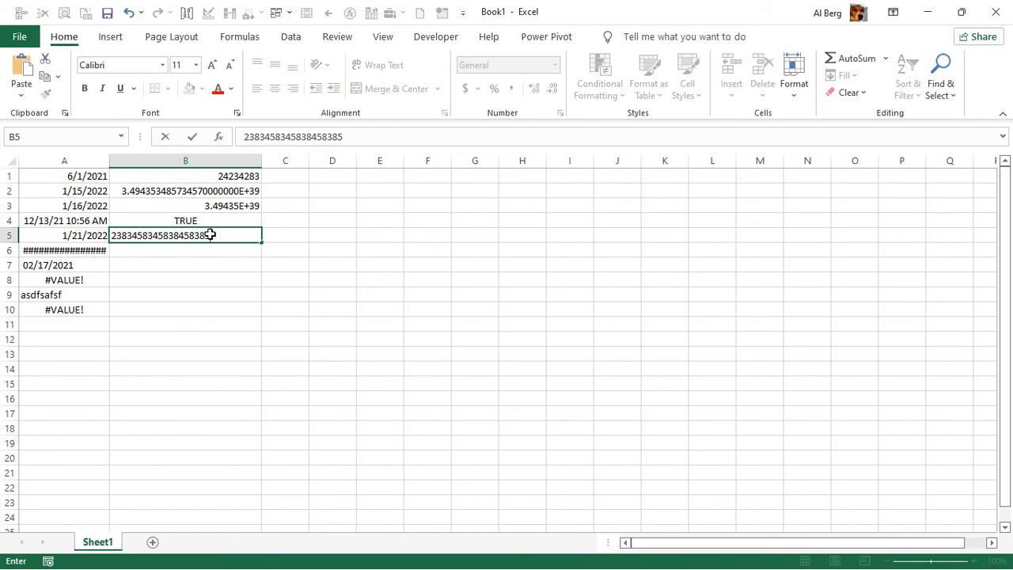
text(384539983766234234623642348238423842734723)
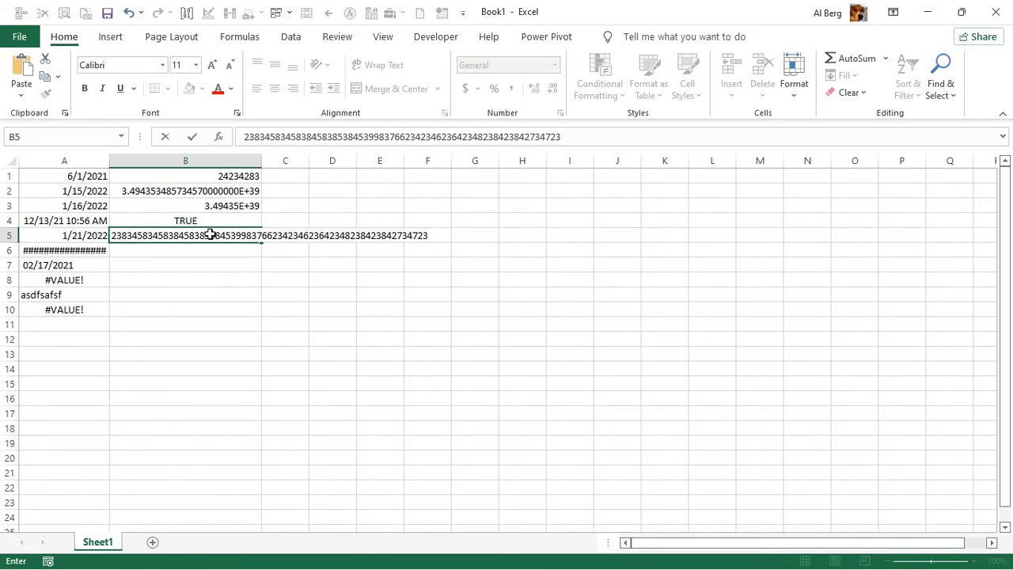
key(Return)
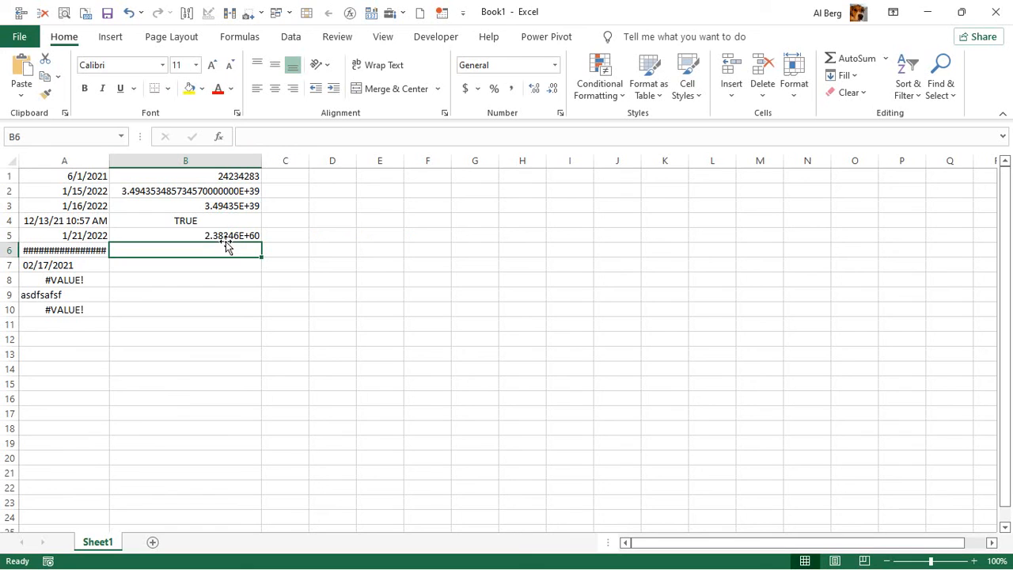
Step: Increase the decimal places of cell B5 until it reads 2.383458345838450000E+60, and view the previews of the available number formats
click(213, 235)
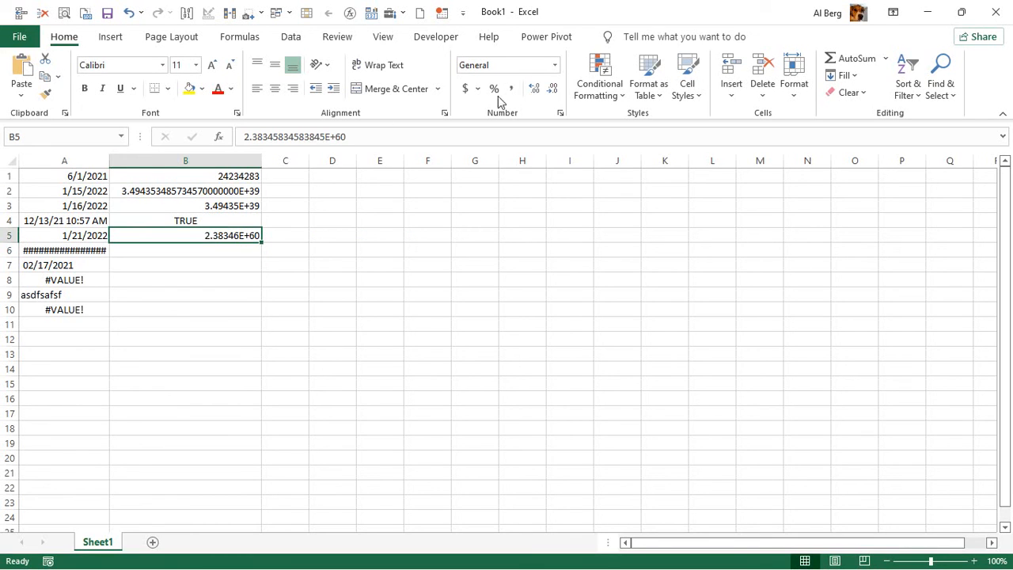
click(533, 92)
click(533, 92)
click(533, 92)
click(533, 91)
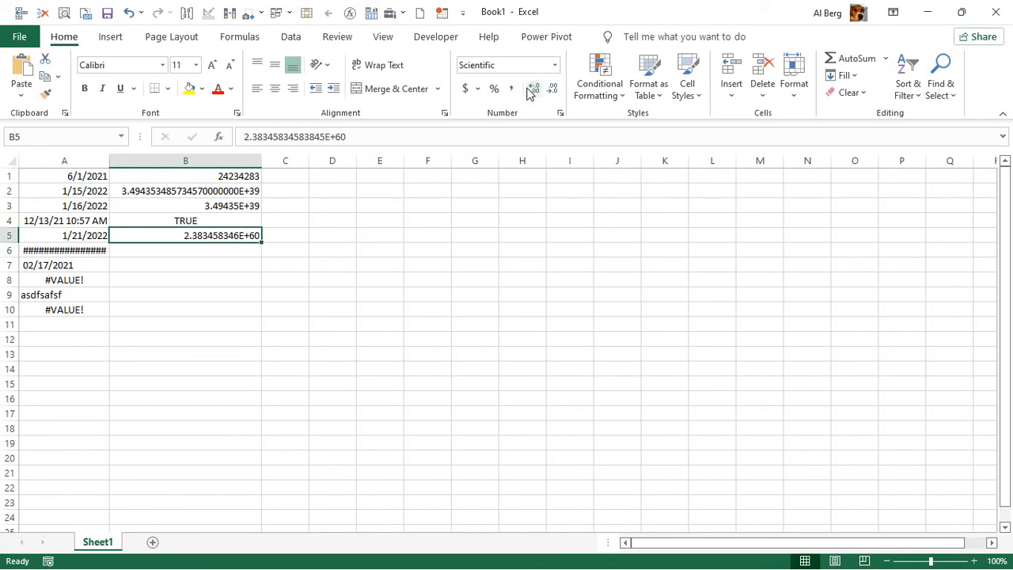
click(534, 92)
click(533, 92)
click(533, 91)
click(533, 92)
click(530, 94)
click(530, 94)
click(530, 93)
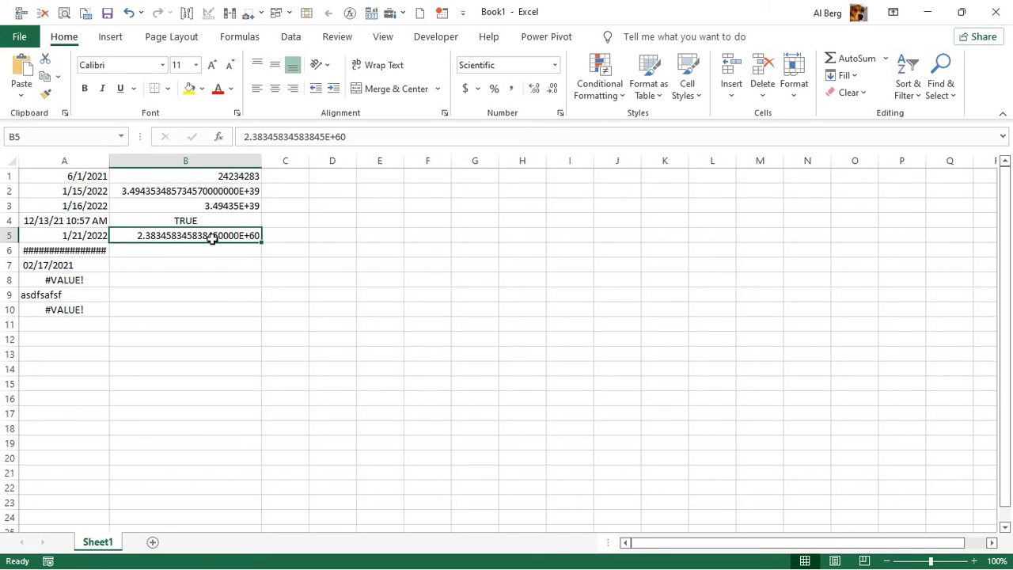
click(556, 65)
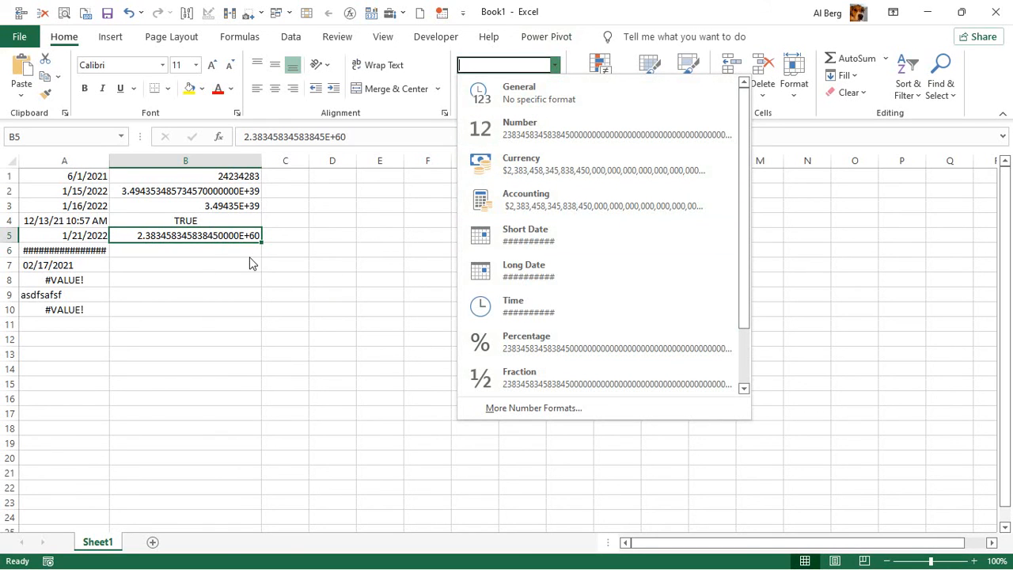
click(228, 250)
click(220, 251)
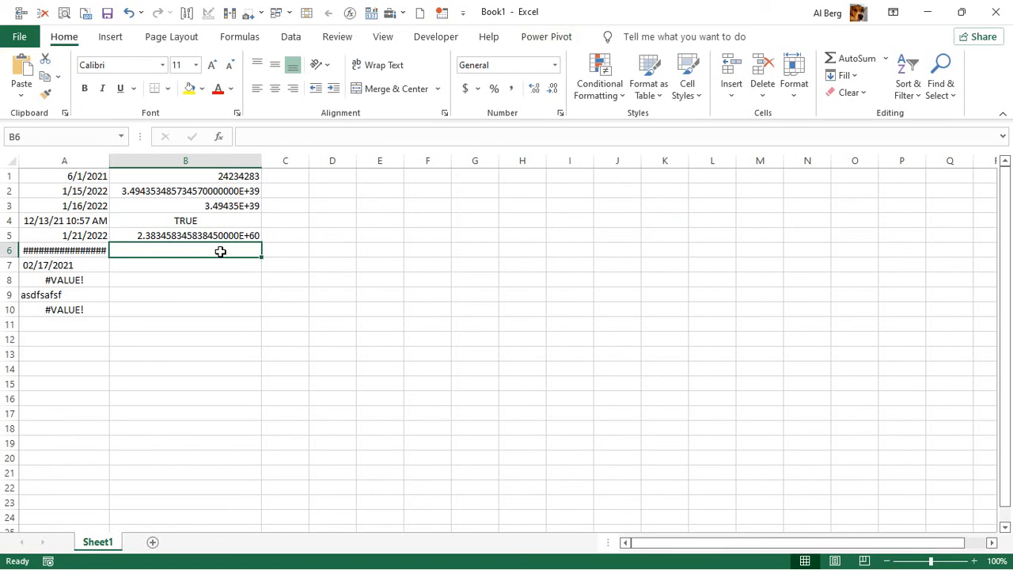
text(')
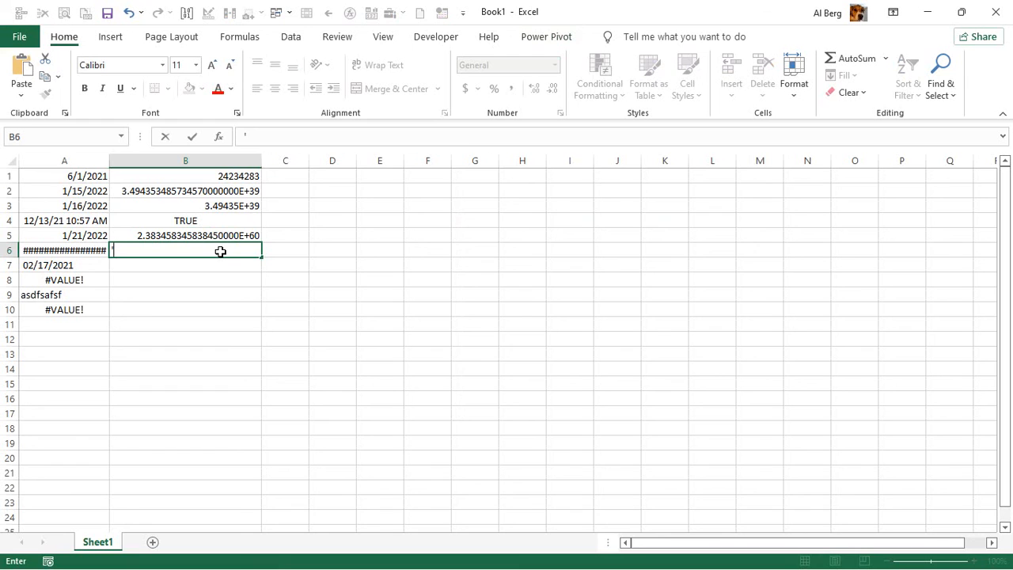
text(2882374728348237)
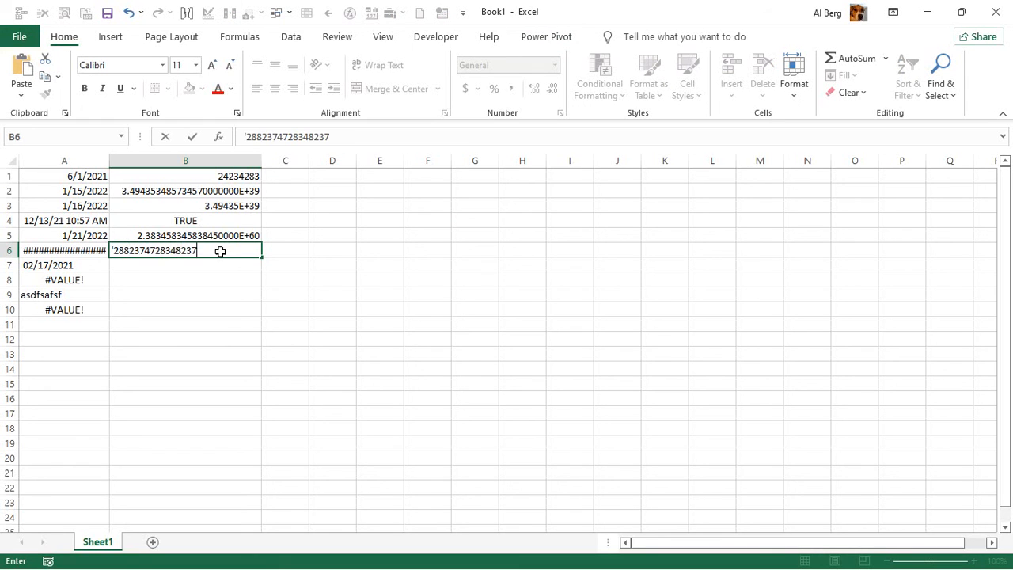
text(479939845834853953745983)
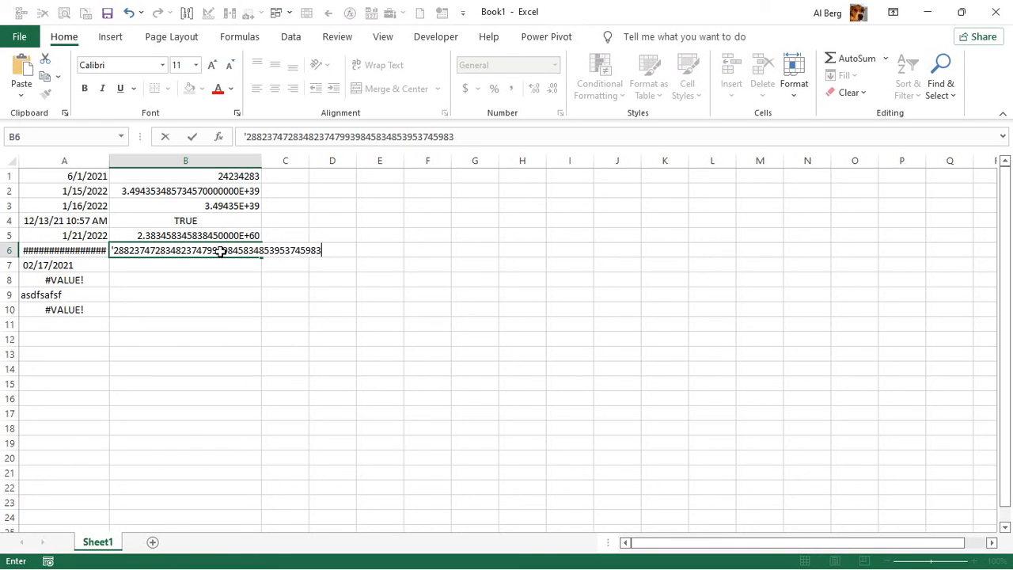
text(28358737345634)
key(Return)
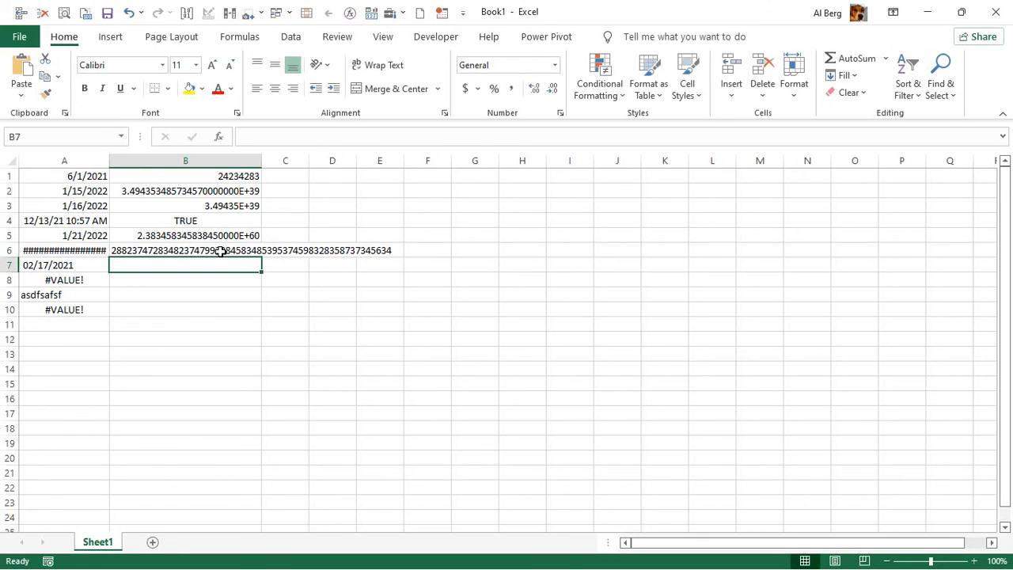
click(222, 250)
double_click(261, 158)
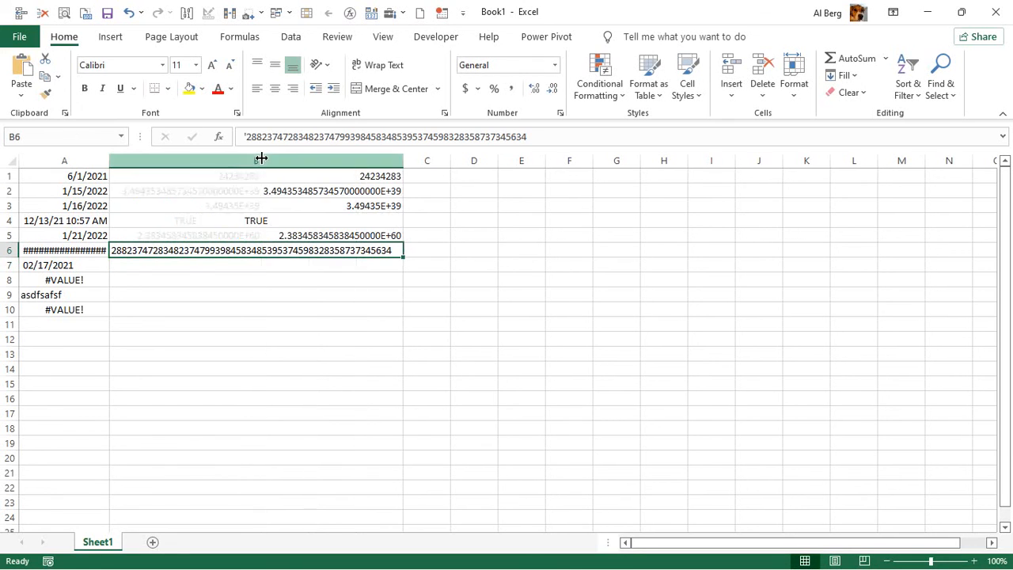
Step: Enter the formula =B6+1 in cell B7 to use the text number in a calculation
click(257, 267)
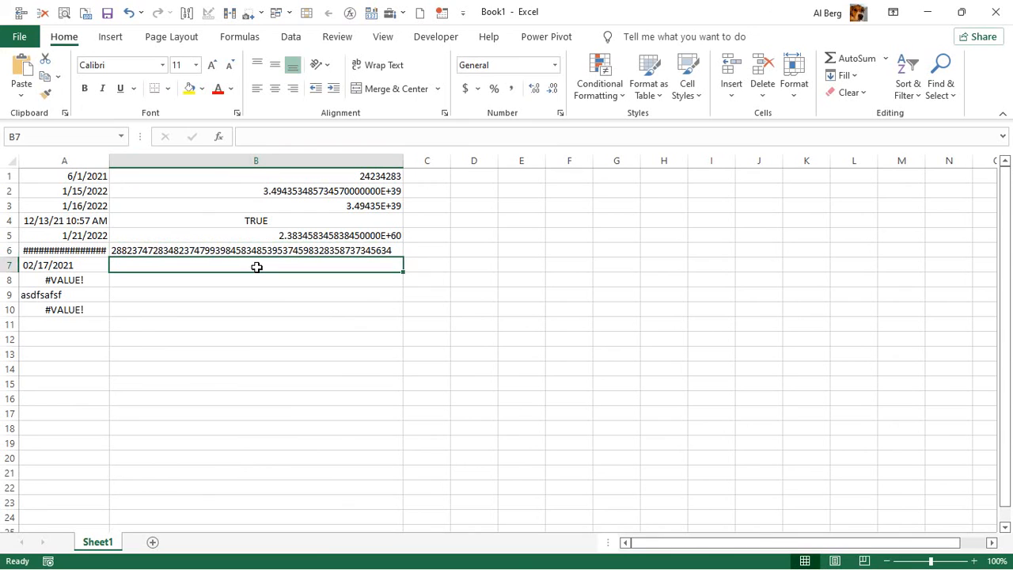
text(=1)
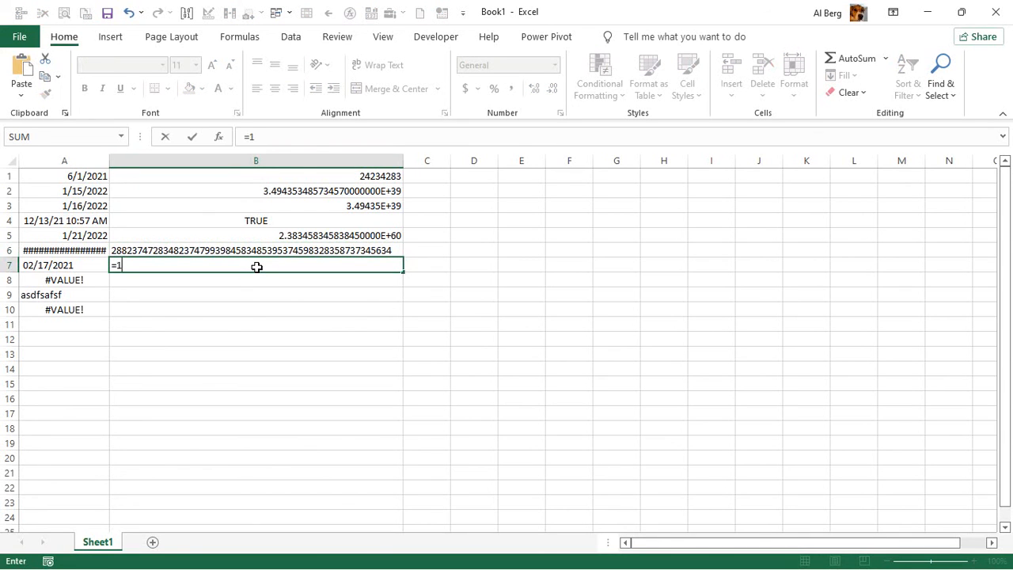
key(Up)
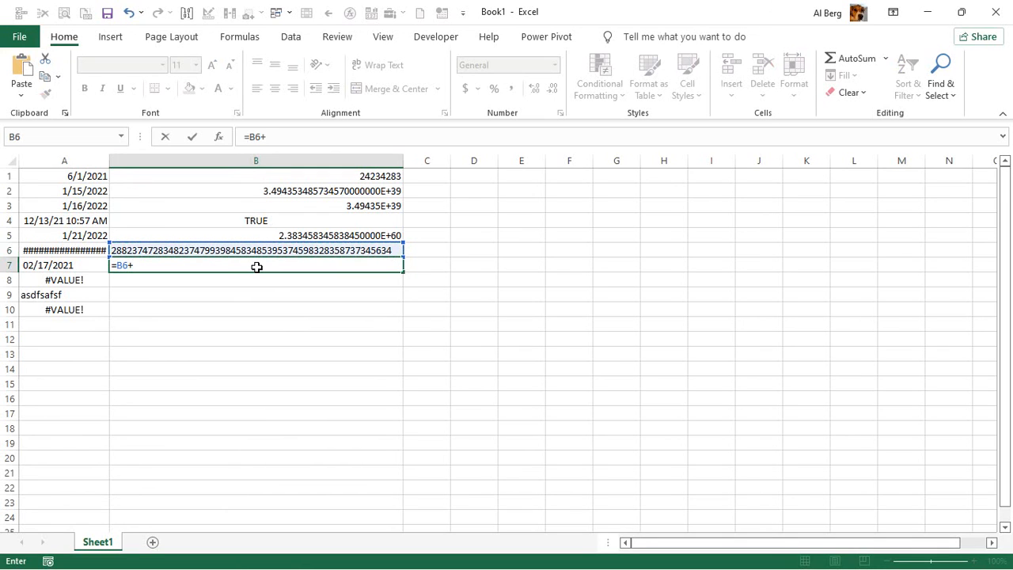
key(Return)
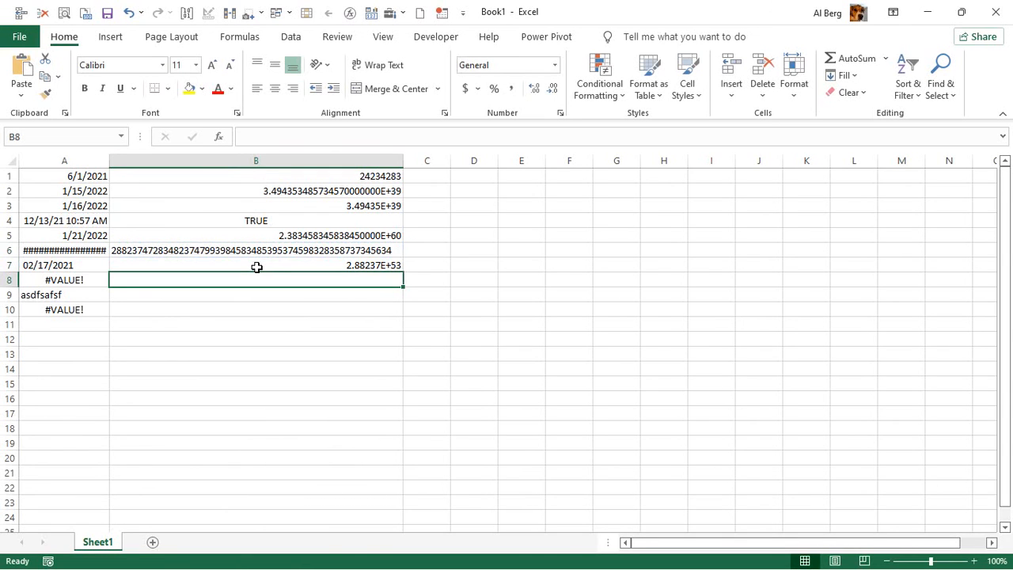
Step: Increase the decimal places shown in cell B7 until a long run of zeros follows 2.88237472834823 in scientific notation
click(256, 267)
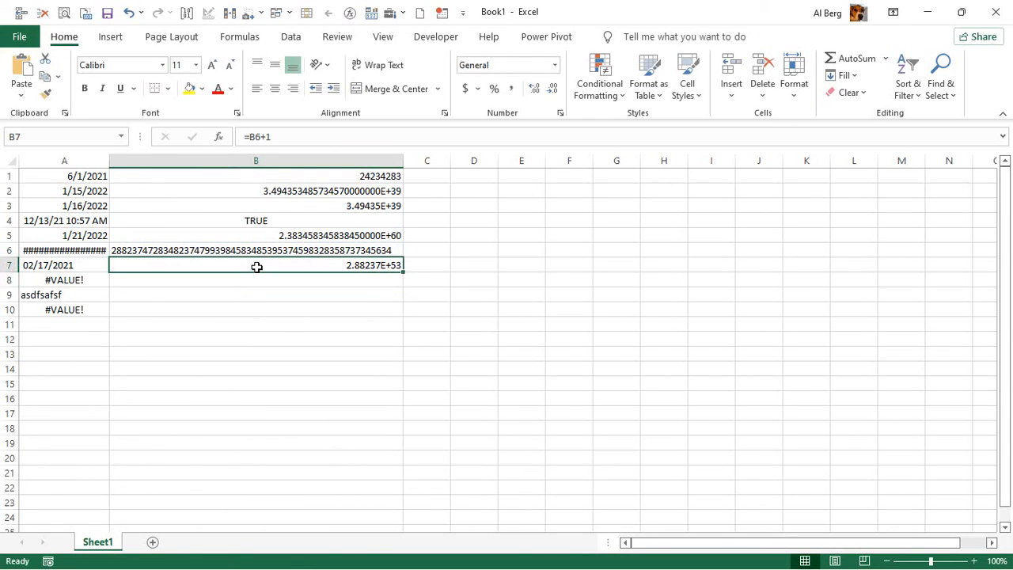
click(532, 88)
click(533, 88)
click(532, 88)
click(532, 88)
click(533, 88)
click(533, 88)
click(533, 89)
click(534, 88)
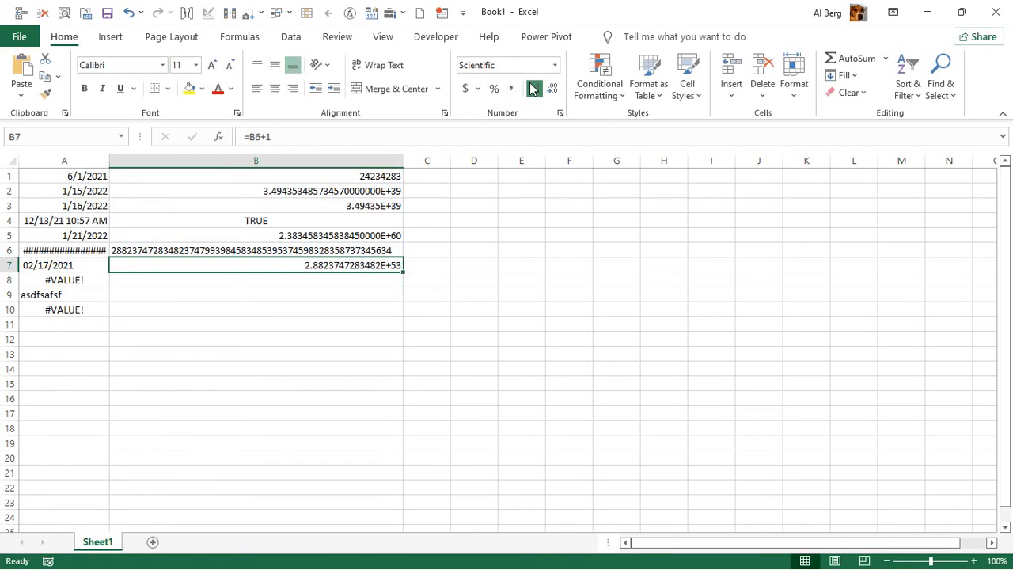
click(533, 88)
click(532, 88)
click(533, 87)
click(532, 87)
click(532, 87)
click(532, 87)
click(530, 86)
click(530, 87)
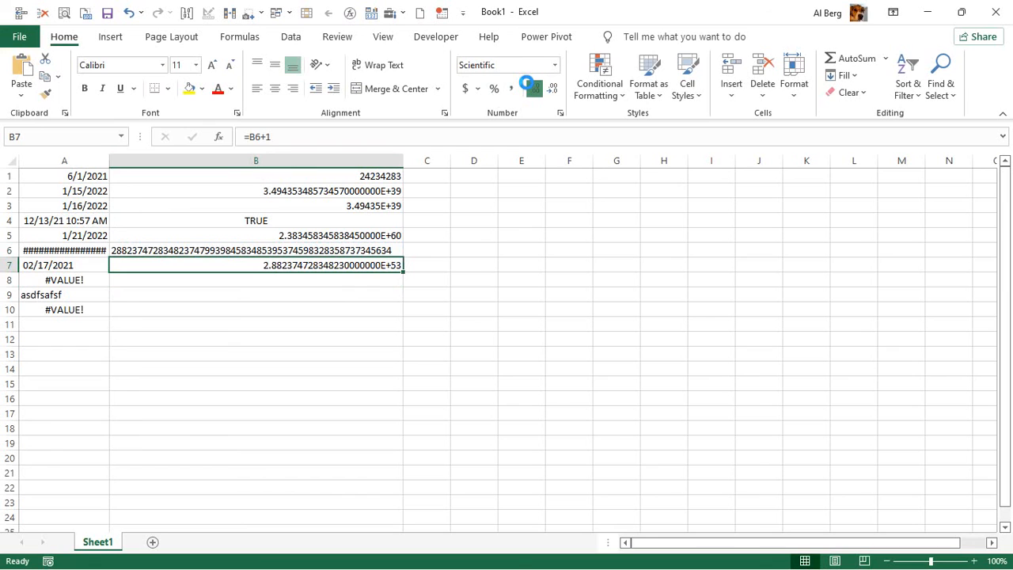
click(527, 84)
click(527, 84)
click(527, 84)
click(527, 84)
click(526, 84)
click(527, 84)
click(527, 84)
click(527, 84)
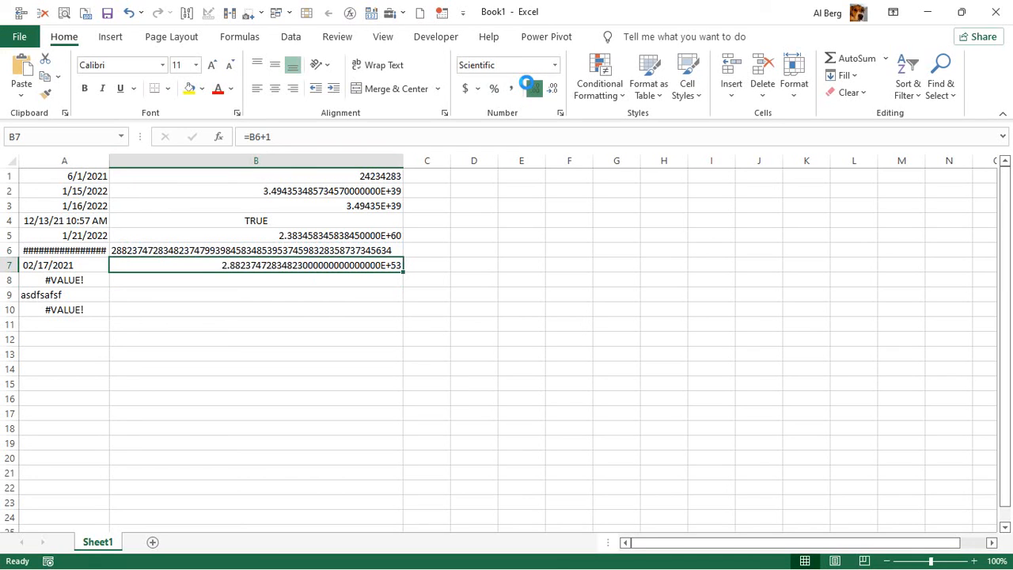
click(527, 84)
click(527, 84)
click(527, 84)
click(527, 84)
click(527, 84)
click(527, 83)
click(527, 84)
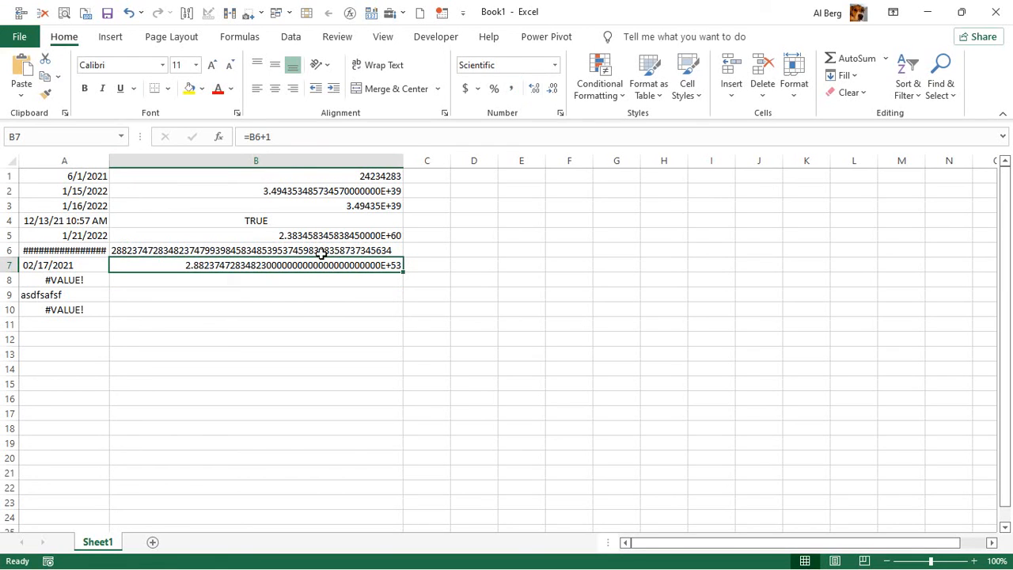